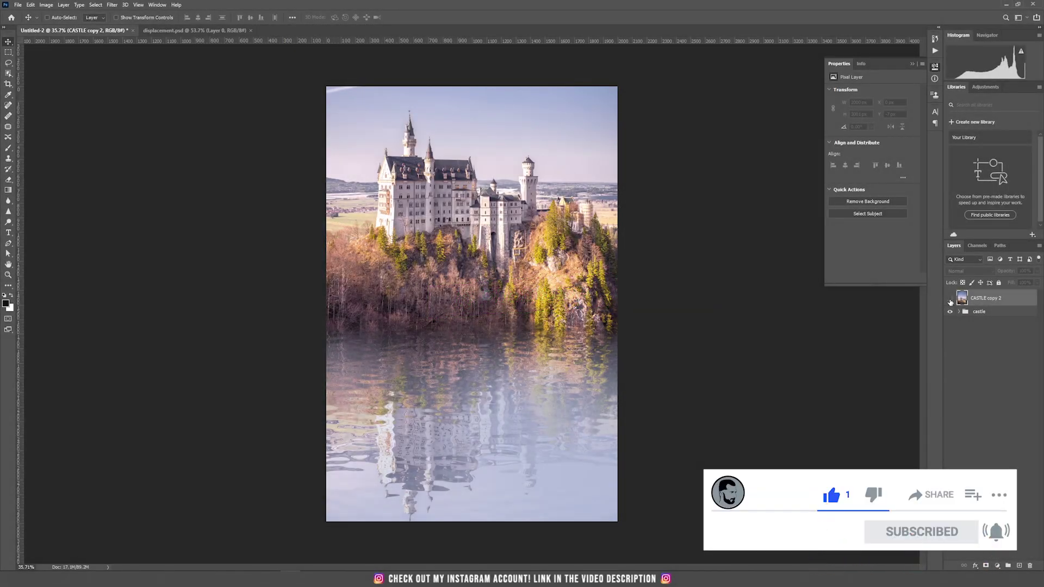
- Toggle the CASTLE copy 2 layer's visibility to compare, then begin a new document
click(950, 299)
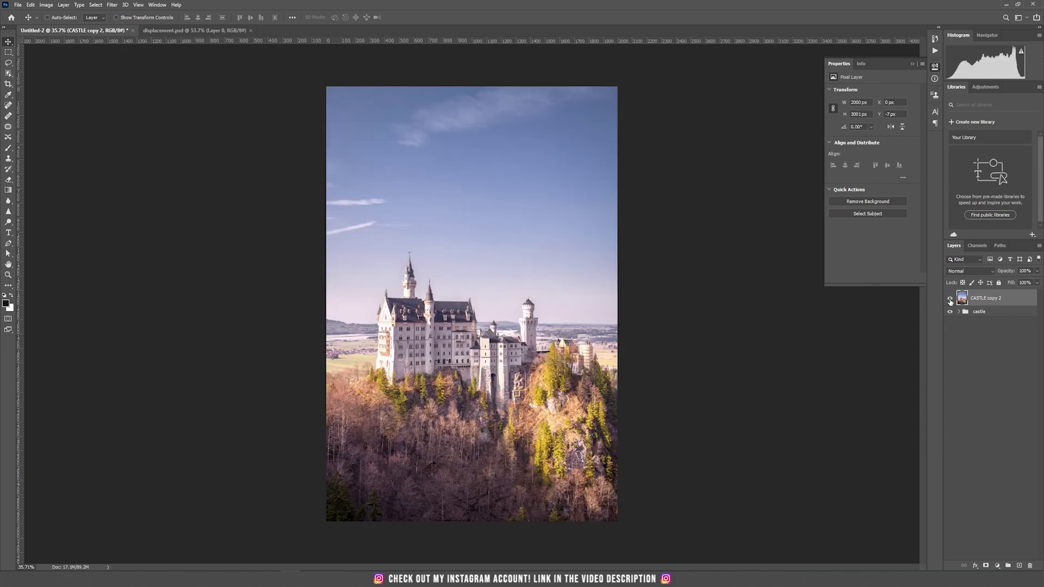
click(950, 299)
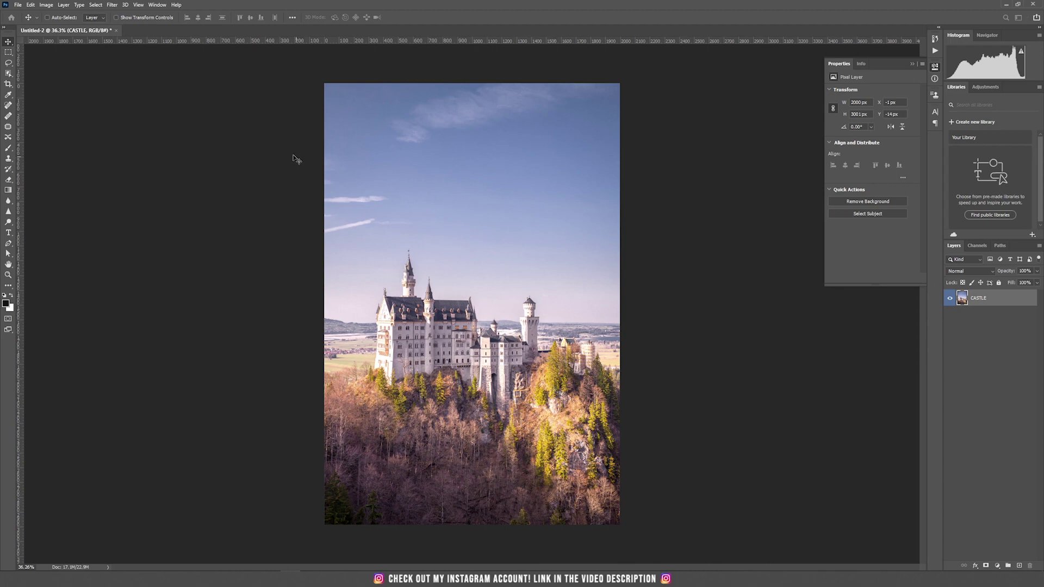
click(18, 5)
- Create an 800 × 1400 px document and unlock its Background into Layer 0
click(49, 13)
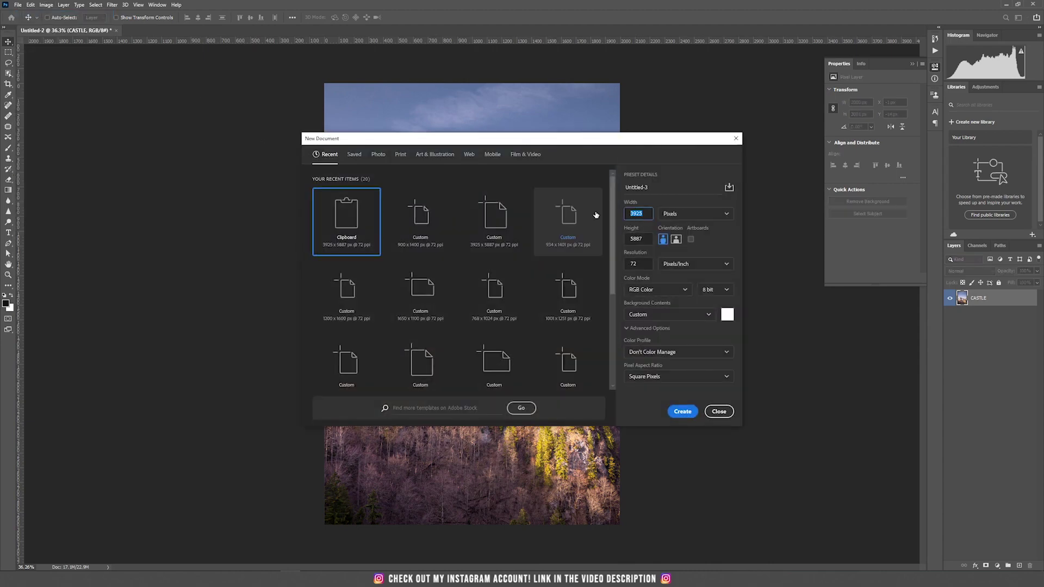
text(800)
key(Tab)
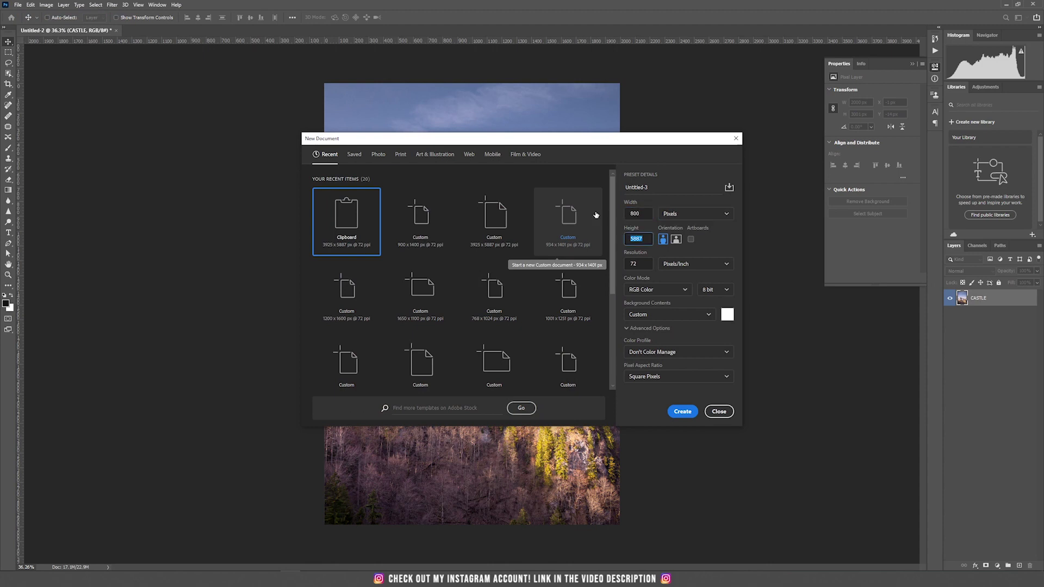
text(1400)
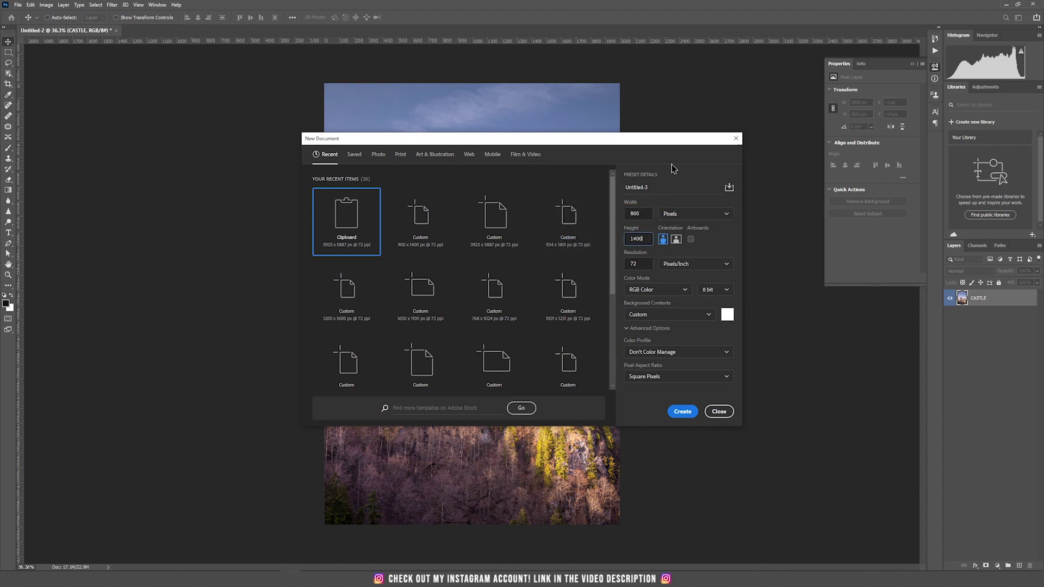
click(678, 411)
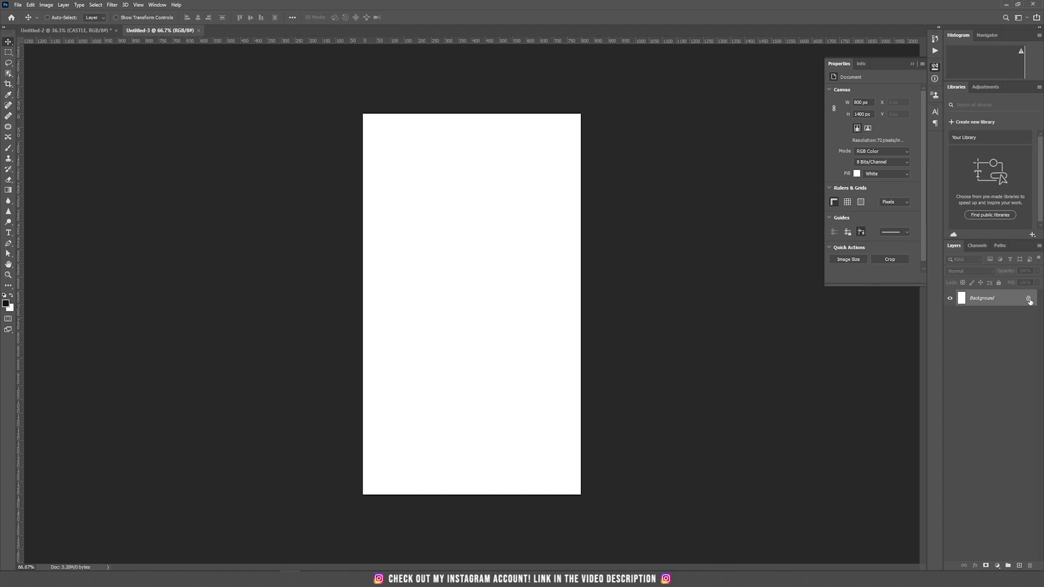
click(1028, 299)
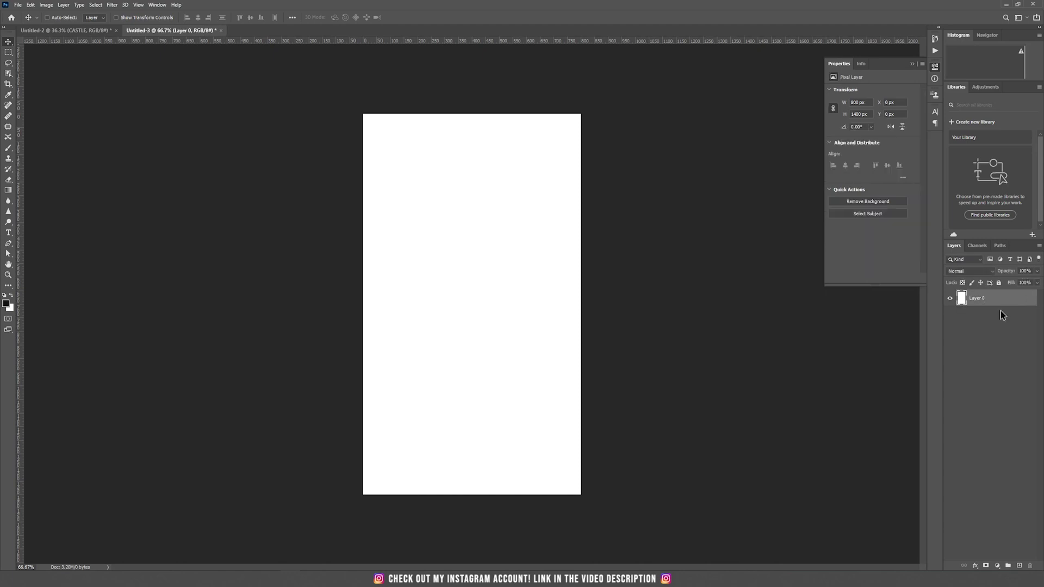
- Add 400% monochromatic Gaussian noise to Layer 0
click(116, 4)
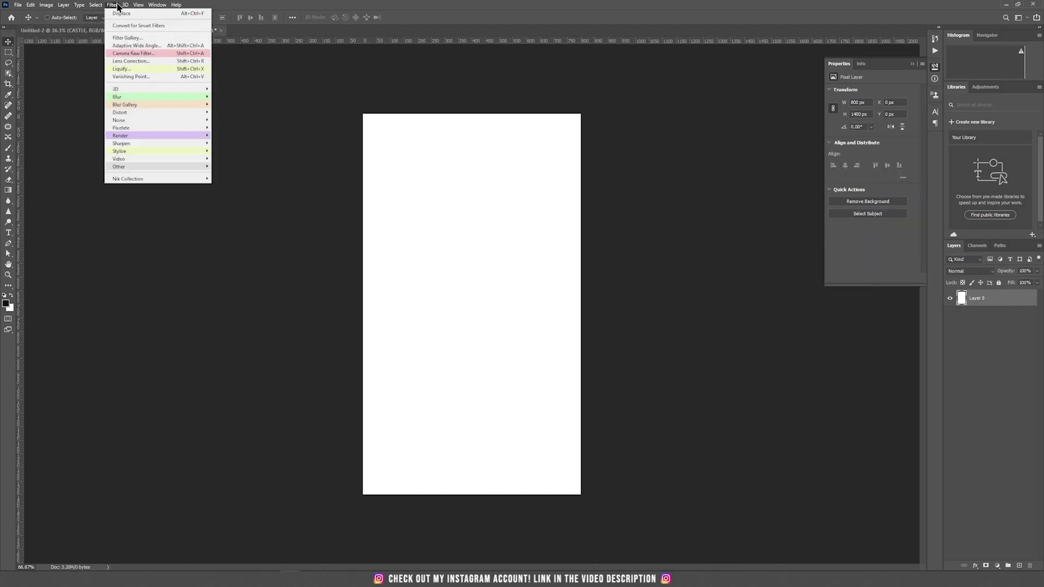
mouse_move(147, 121)
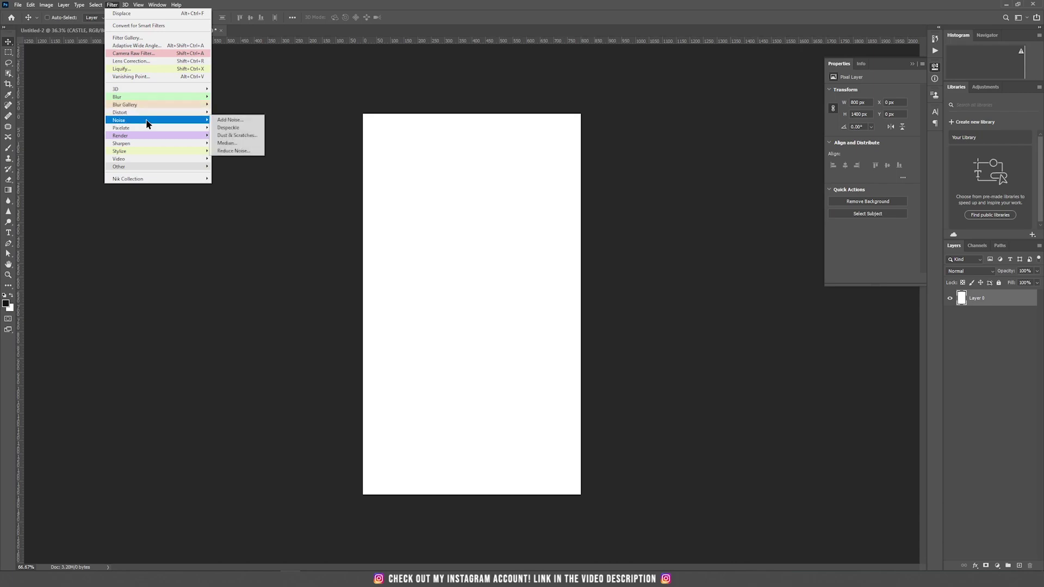
click(227, 118)
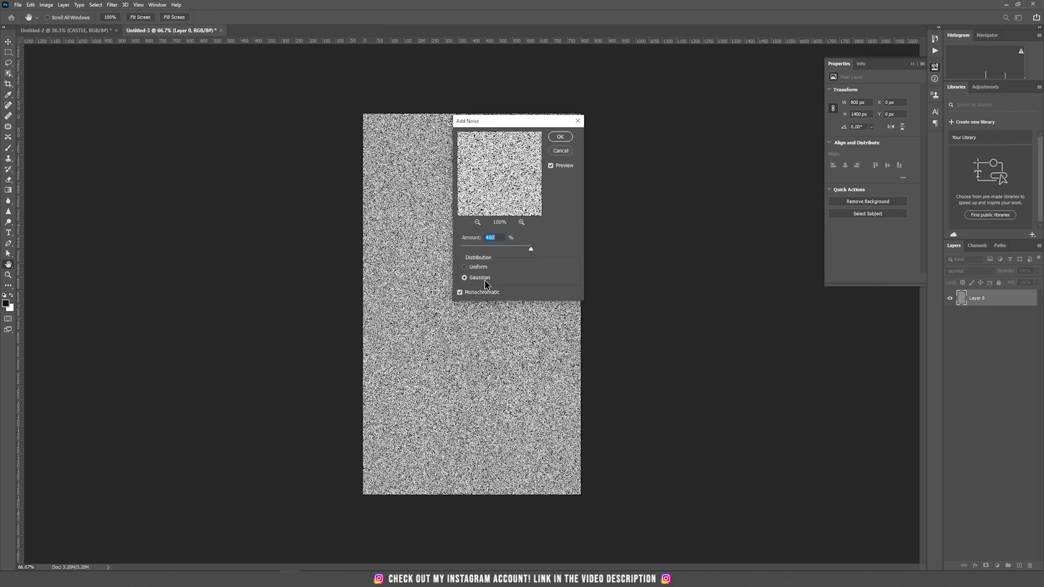
click(566, 138)
- Soften the noise with a 1.8 px Gaussian Blur
click(112, 6)
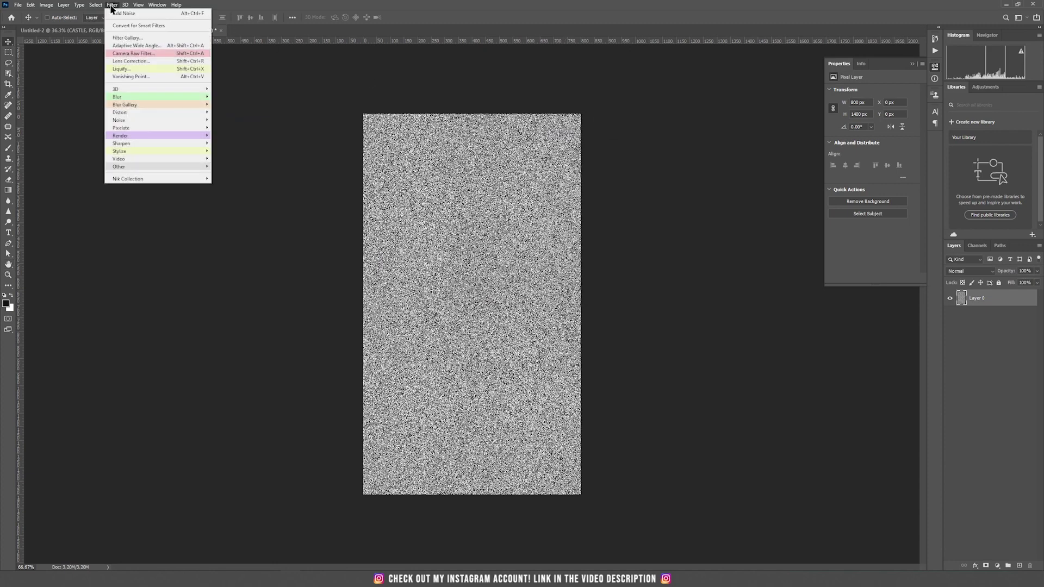
mouse_move(149, 97)
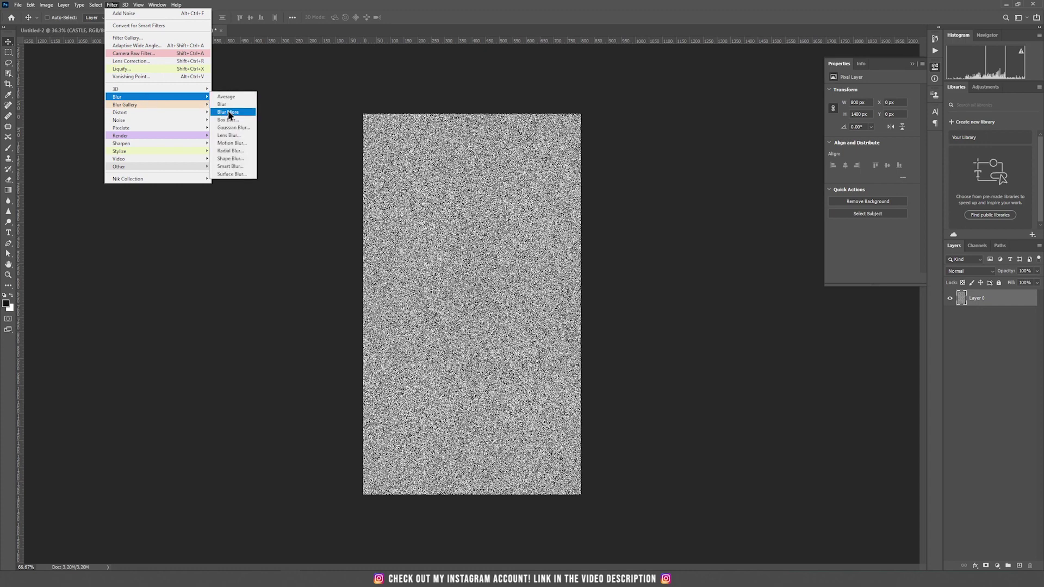
click(239, 128)
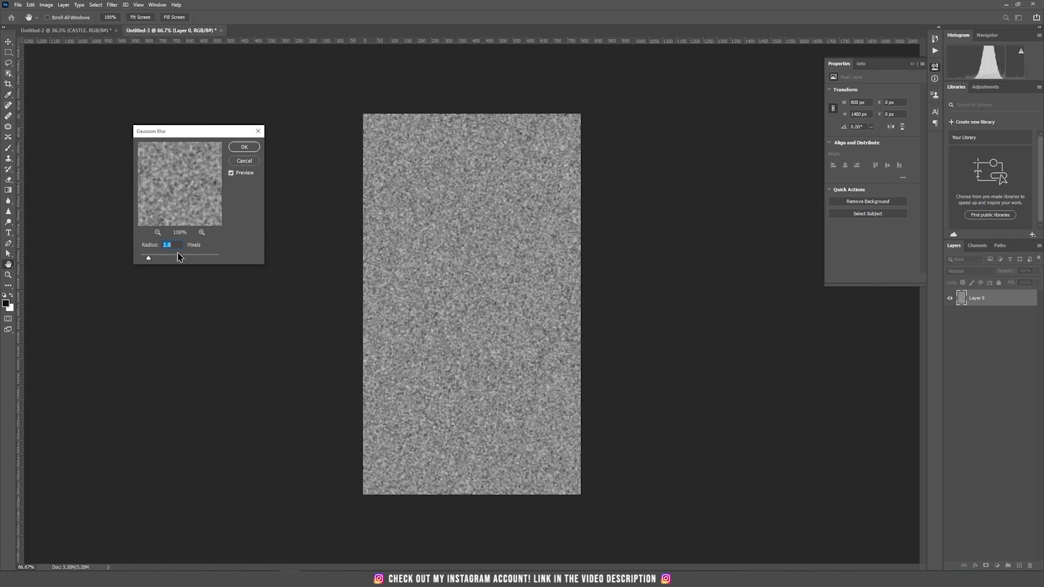
text(1.8)
click(246, 148)
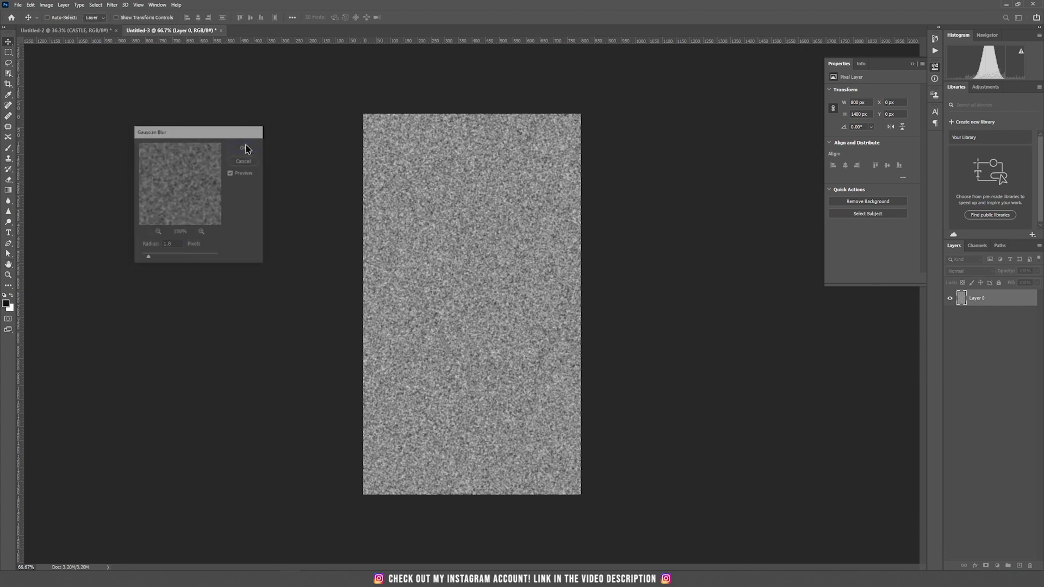
- Show the Channels panel, emboss the noise at 90°, height 1, amount 500%, and select the Red channel
click(979, 246)
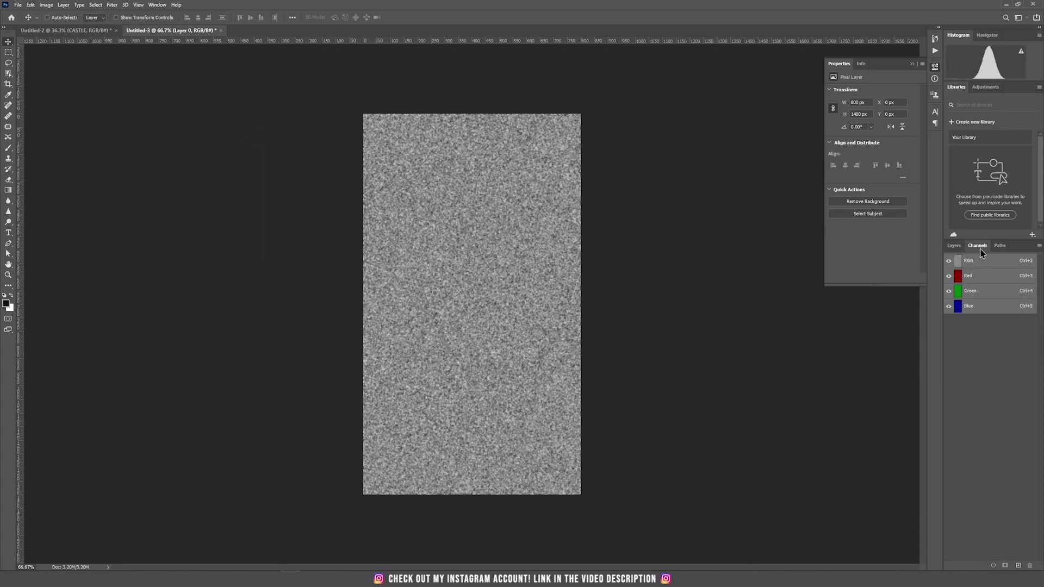
click(156, 5)
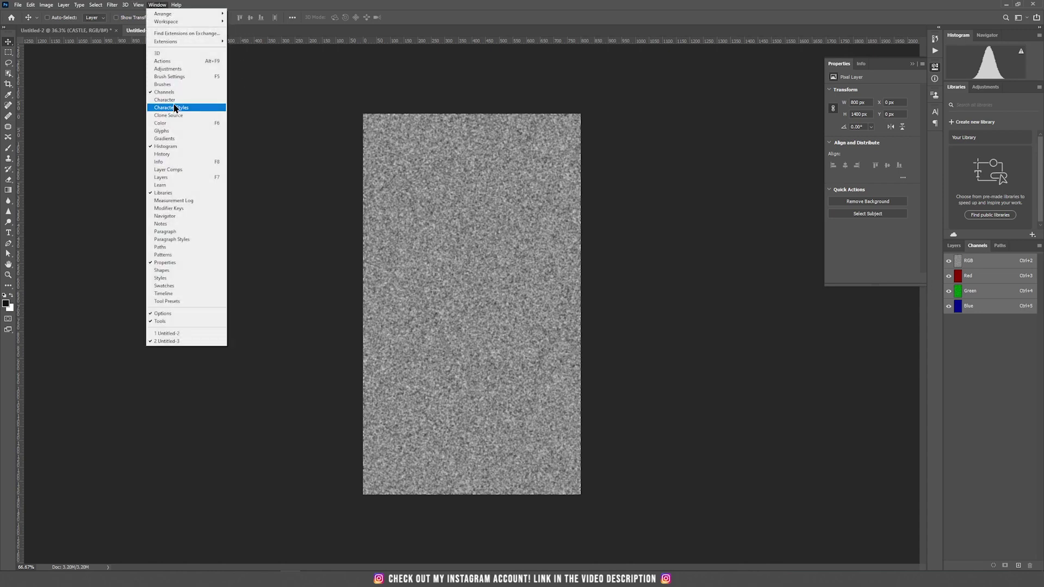
click(459, 5)
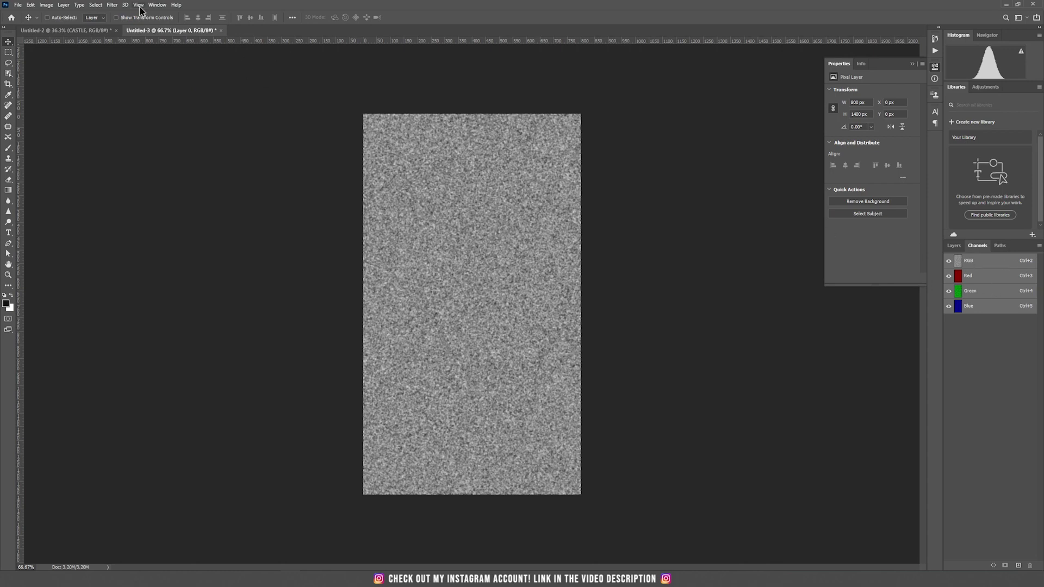
click(114, 6)
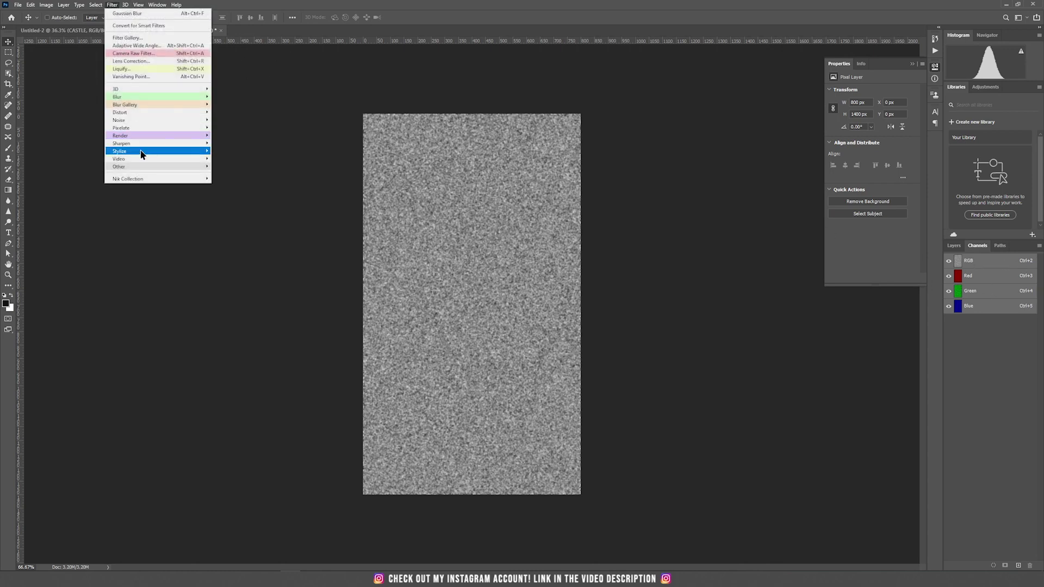
click(238, 162)
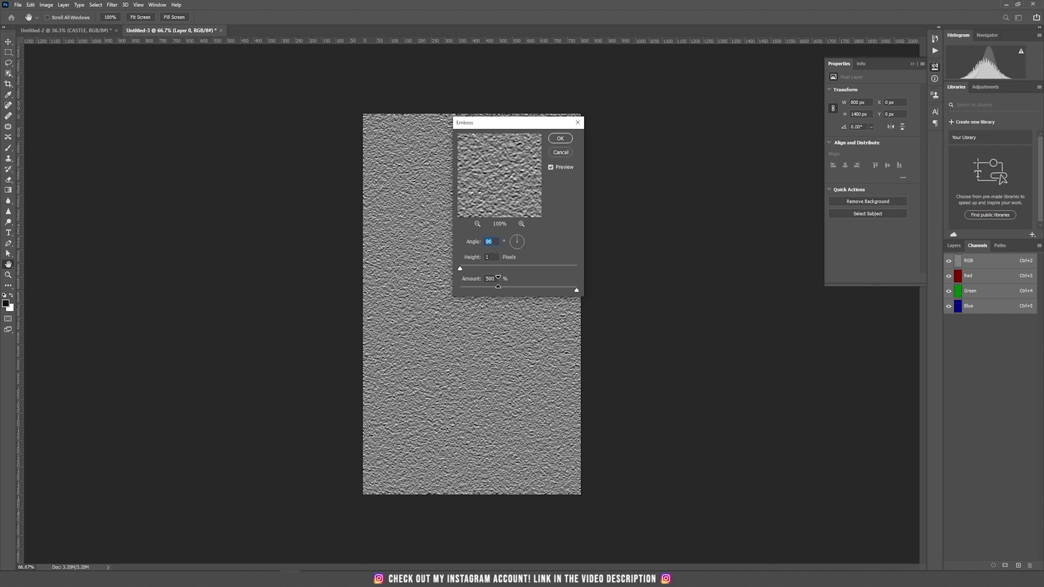
click(560, 139)
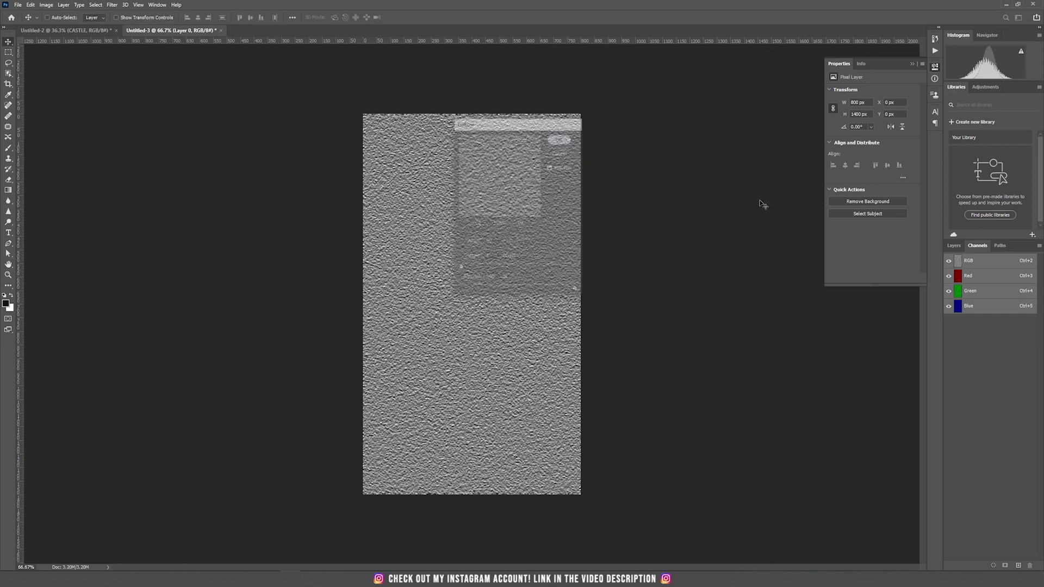
click(979, 281)
- Emboss the Red channel at a 180° angle
click(114, 6)
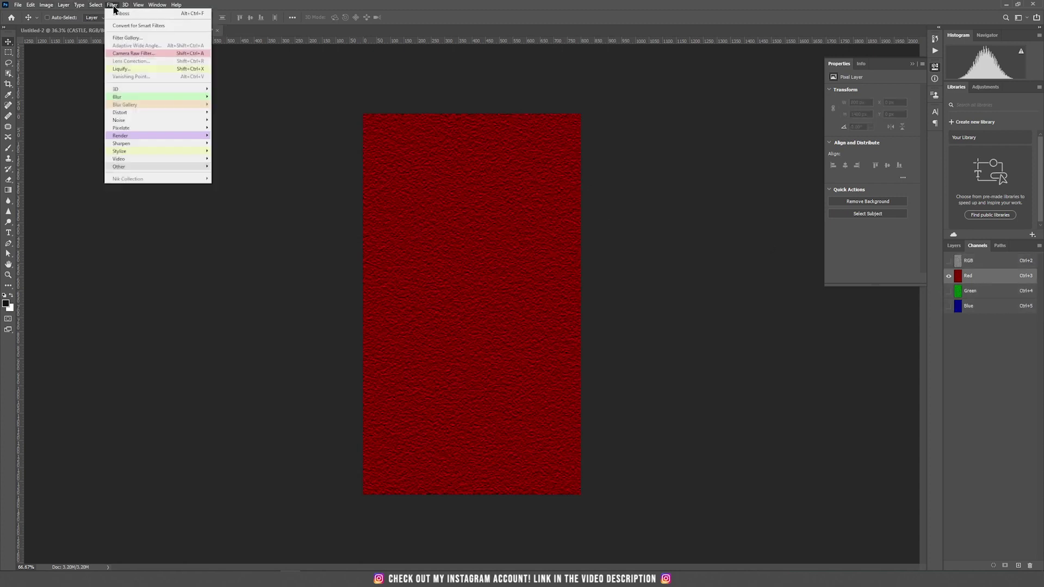
mouse_move(136, 153)
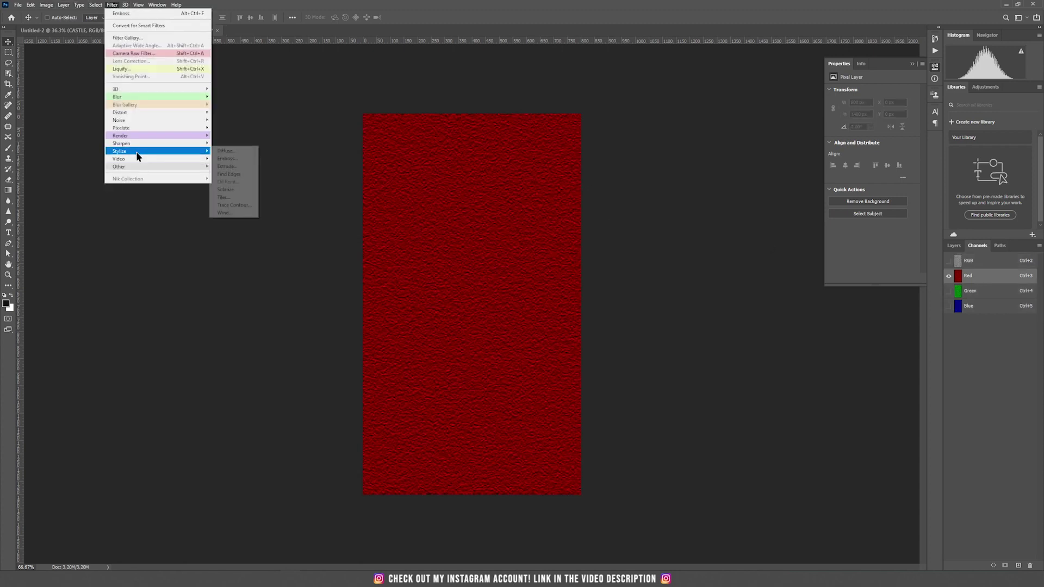
click(228, 159)
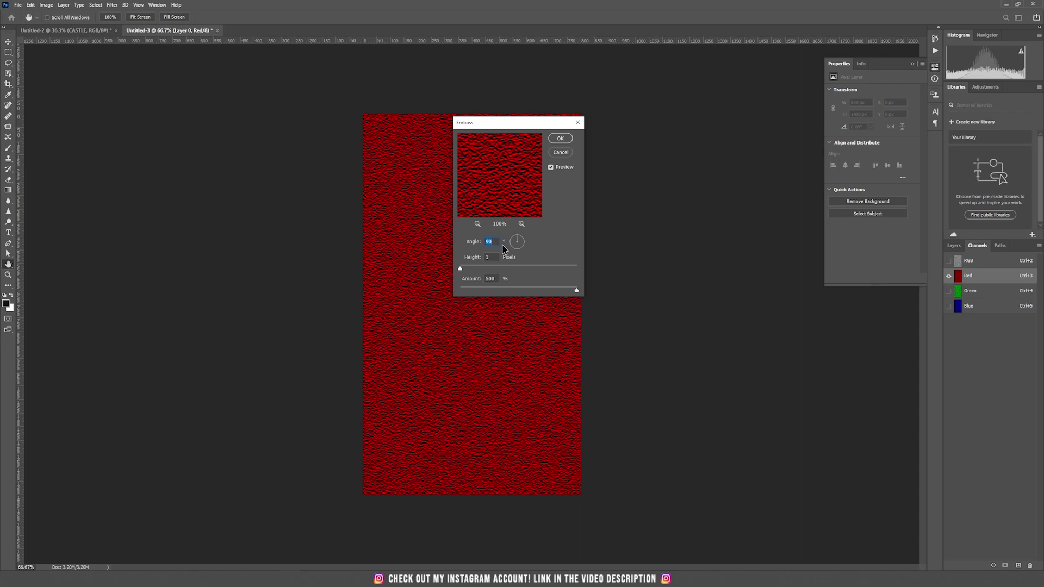
text(1)
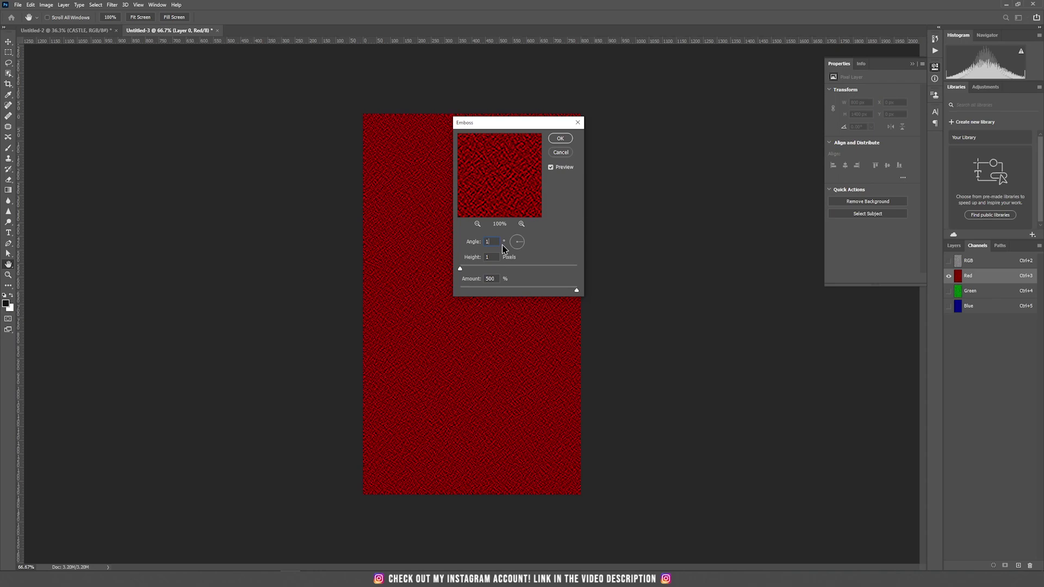
text(80)
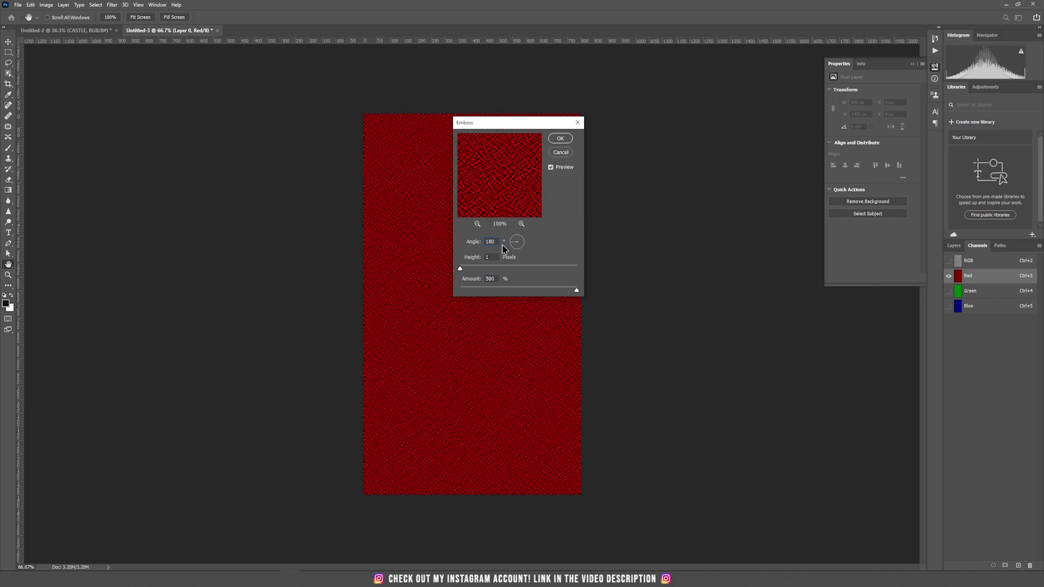
click(560, 138)
- Emboss the Green channel at 90°, then return to the RGB composite
click(985, 293)
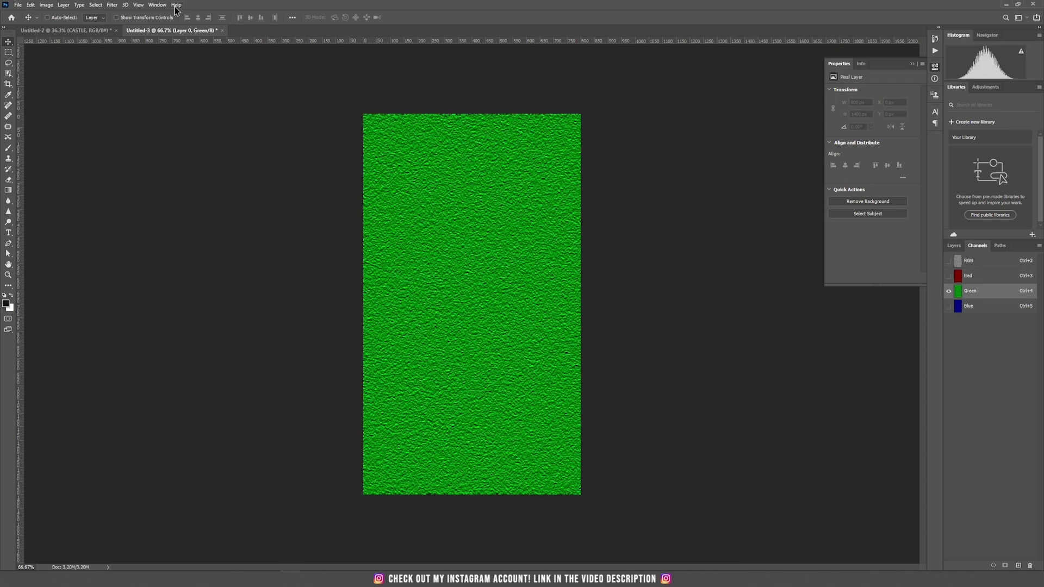
click(116, 7)
mouse_move(144, 151)
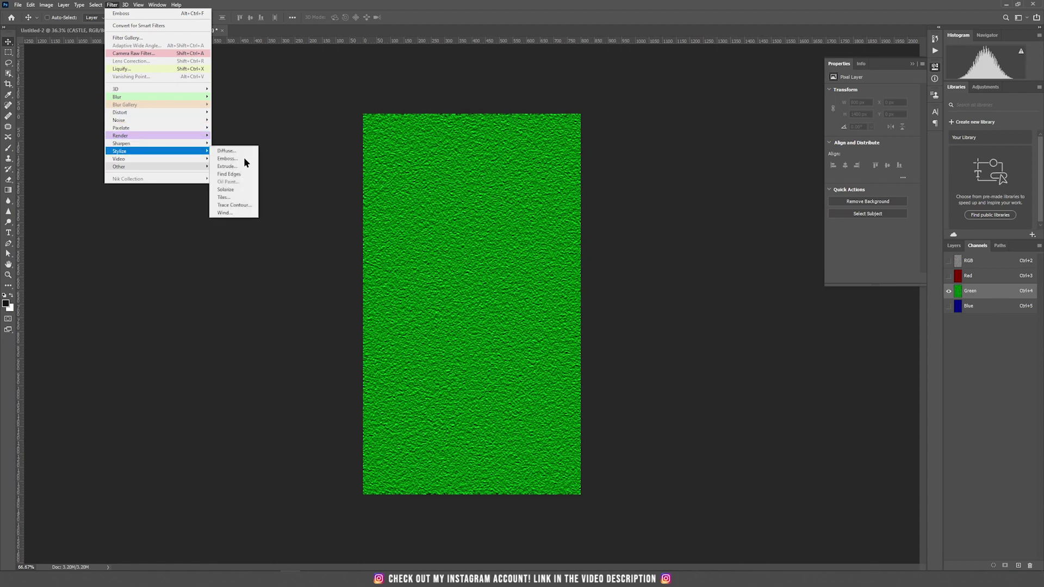
click(244, 161)
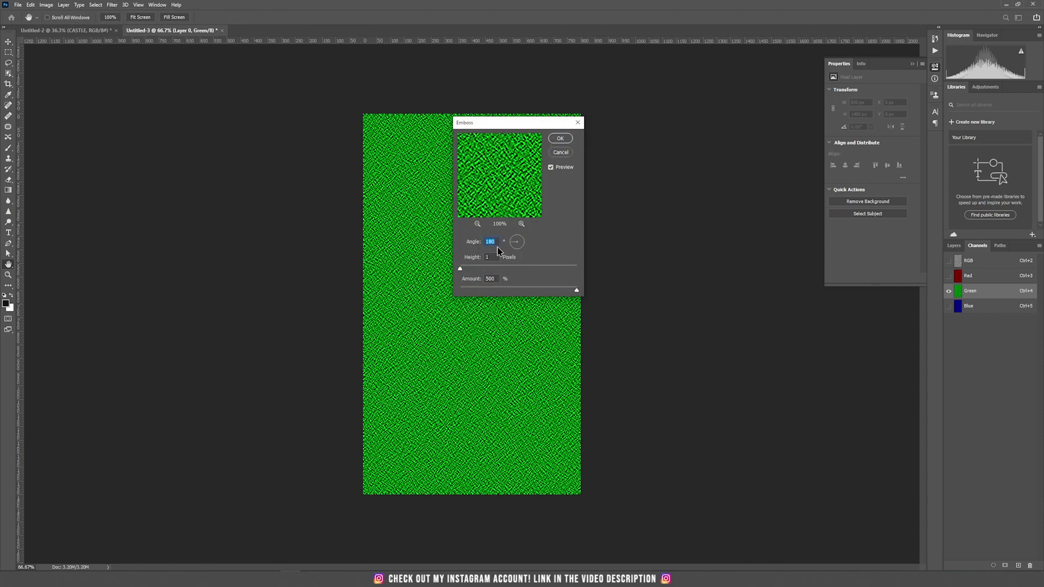
text(90)
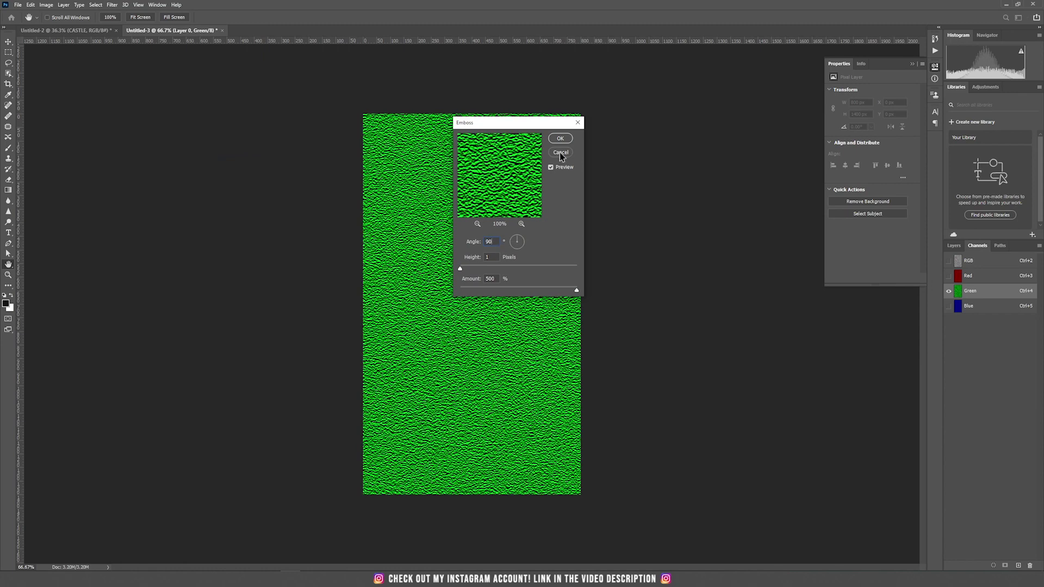
click(560, 139)
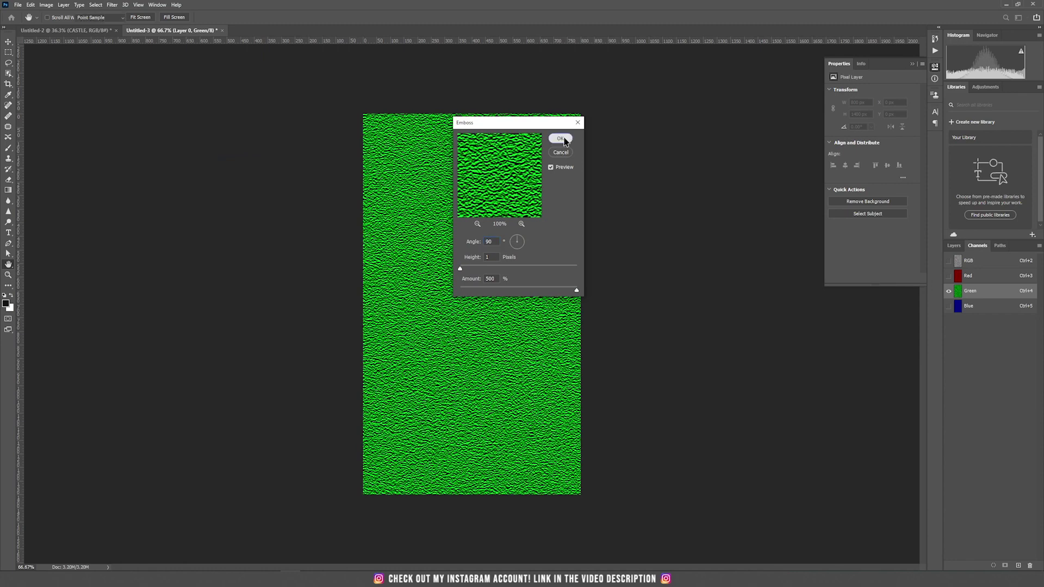
click(978, 265)
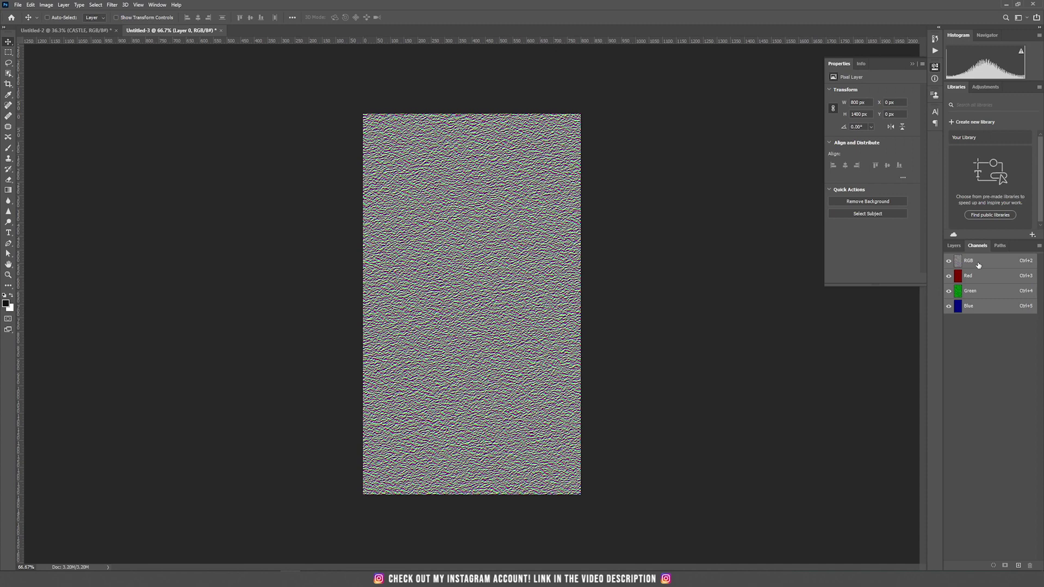
- Back in Layers, zoom out and perspective-transform the texture so its bottom edge widens
click(955, 245)
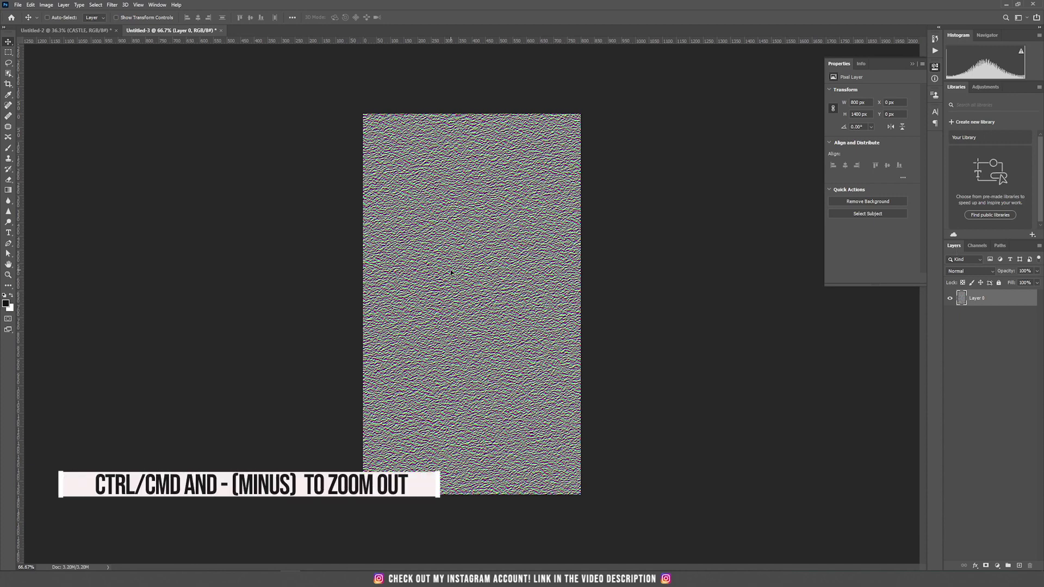
key(ctrl+minus)
key(ctrl+minus)
key(ctrl+minus)
key(ctrl+minus)
key(ctrl+minus)
key(ctrl+minus)
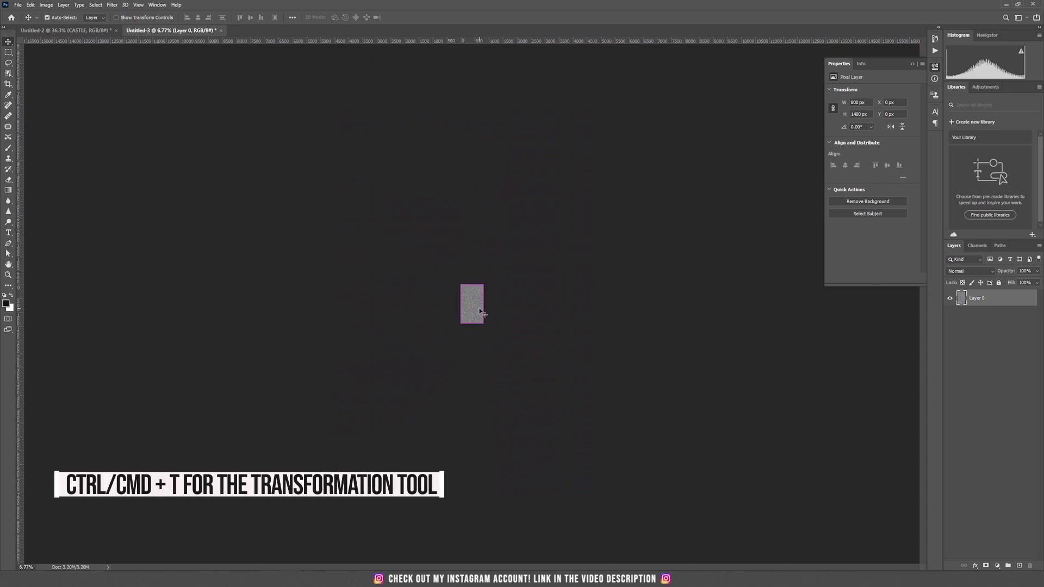
key(ctrl+t)
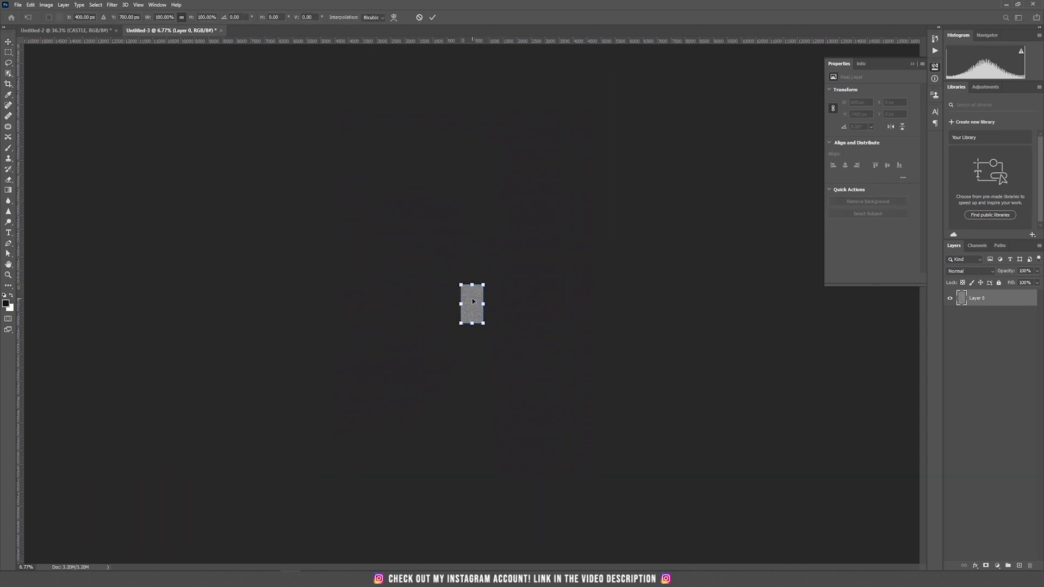
right_click(472, 301)
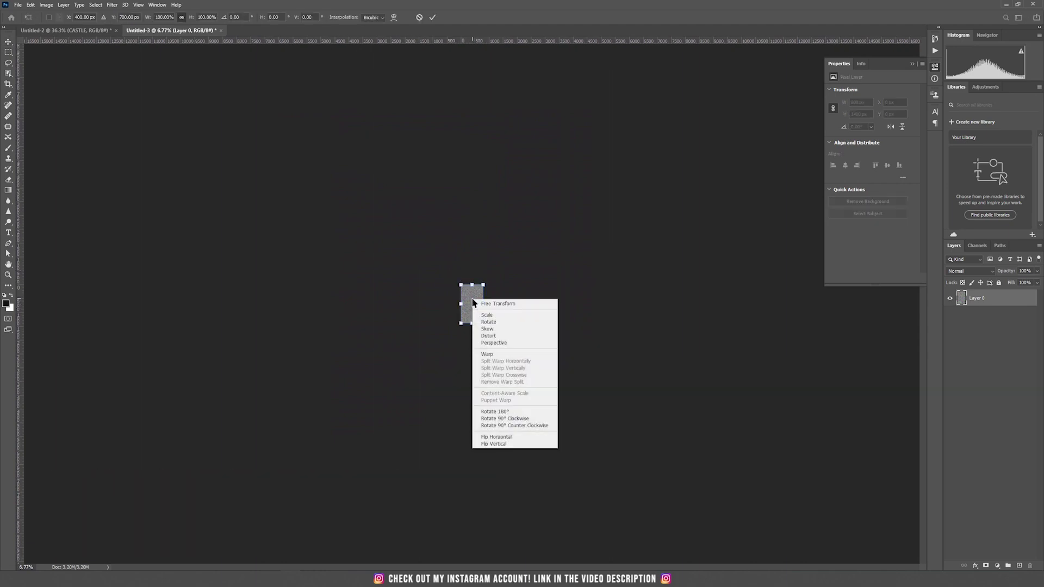
click(504, 342)
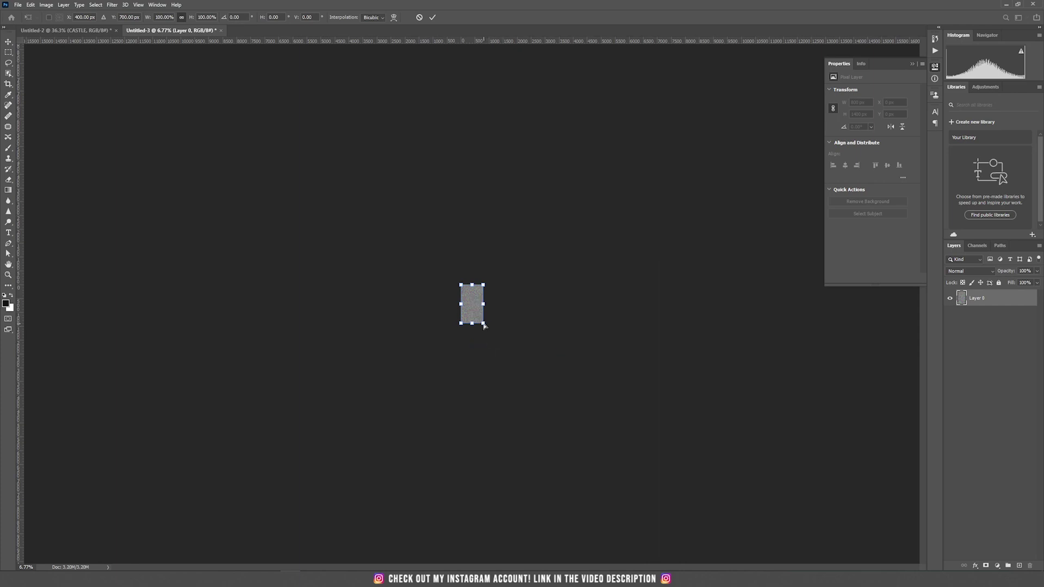
drag(485, 325, 699, 323)
key(Return)
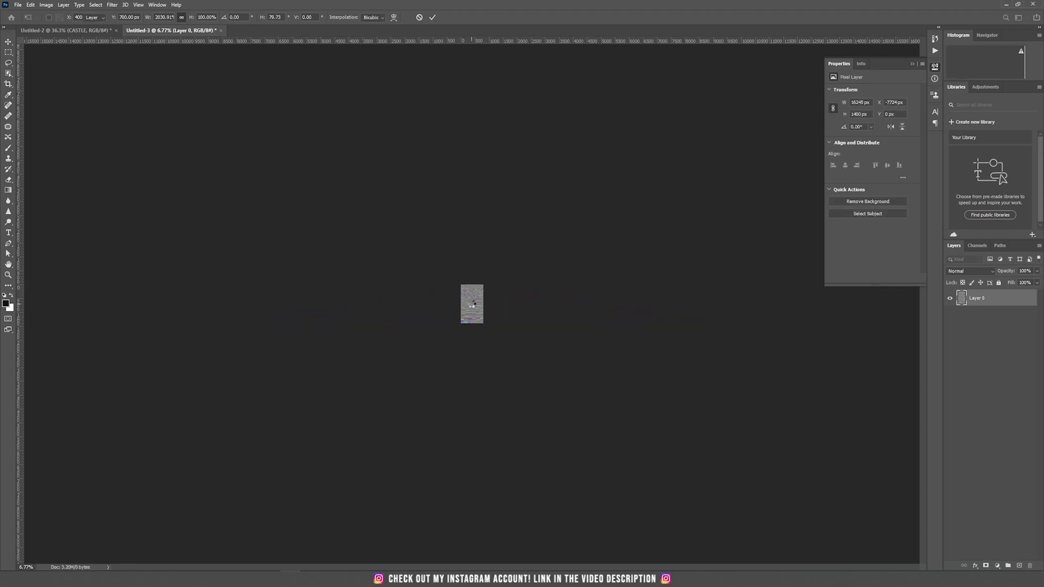
scroll(478, 310, up, 10)
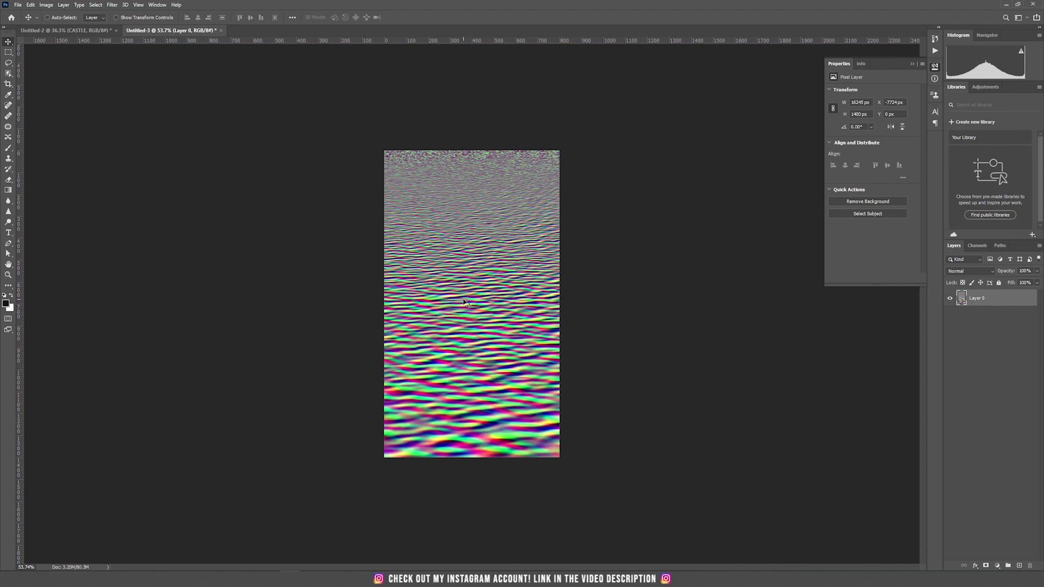
click(18, 6)
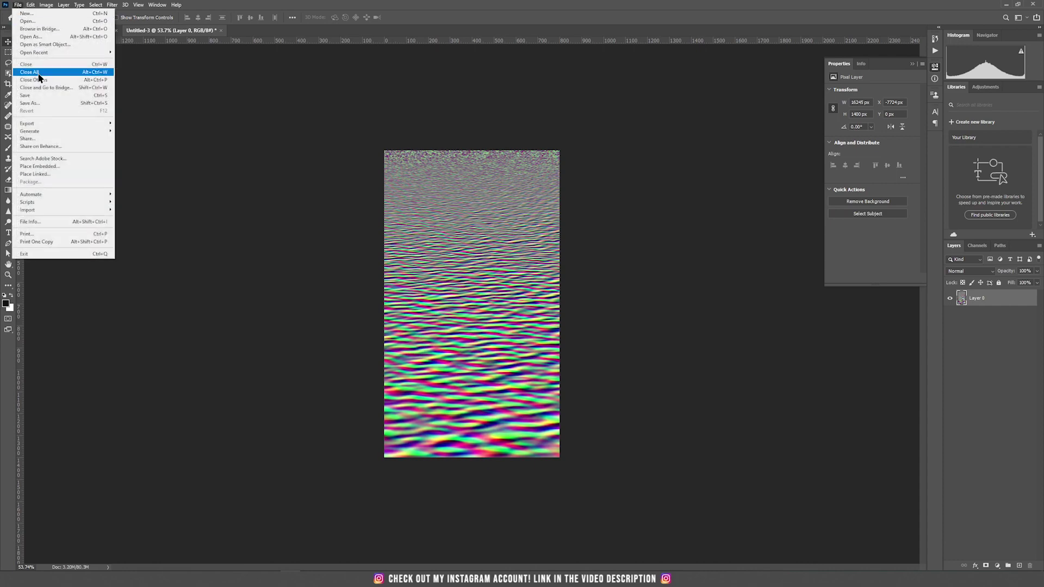
- Save the texture over displacement.psd, then move the castle photo up in the Untitled-2 document
click(416, 161)
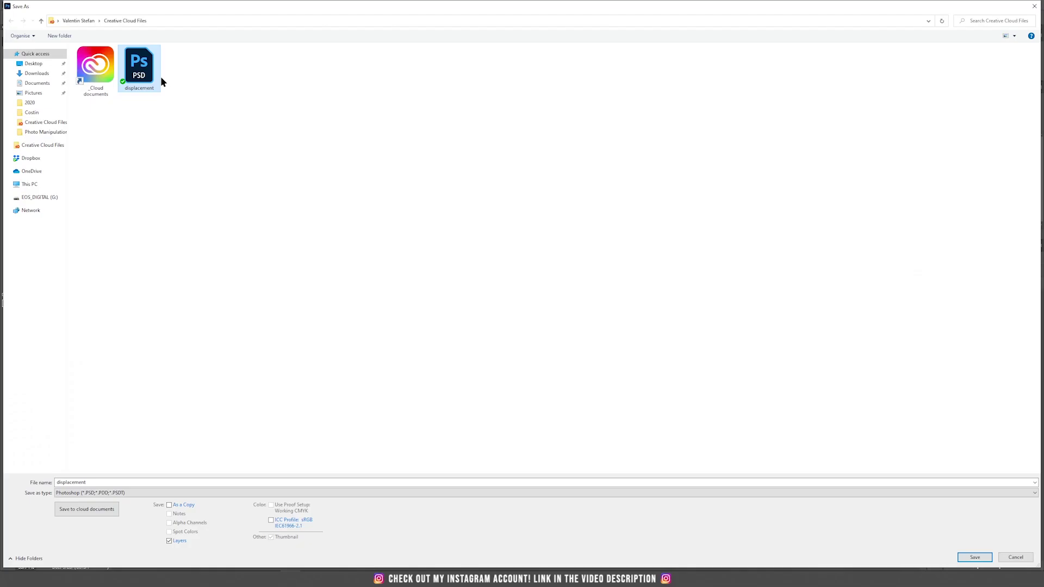
click(139, 68)
click(975, 558)
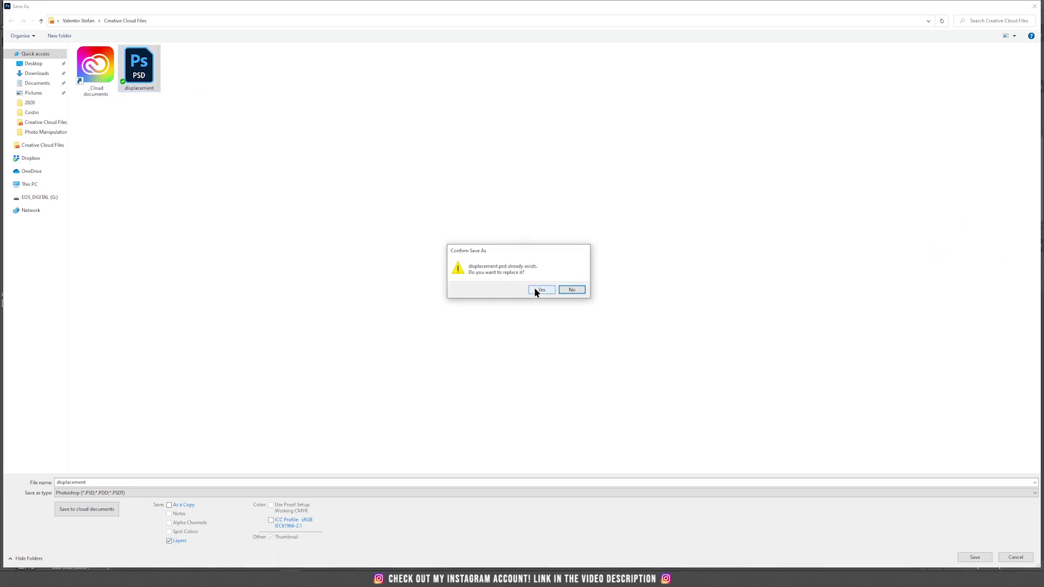
click(535, 289)
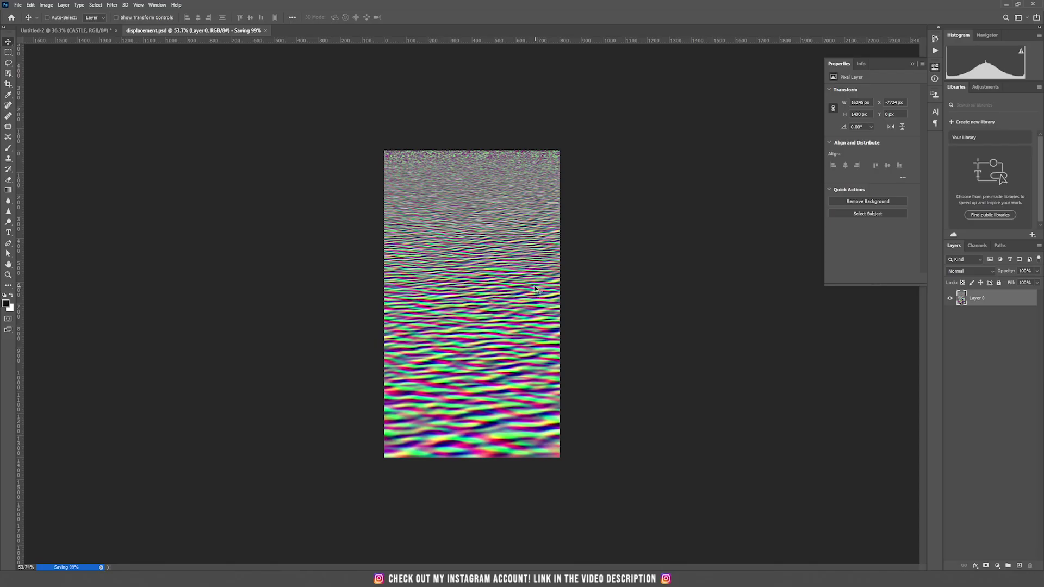
click(61, 32)
drag(549, 363, 549, 225)
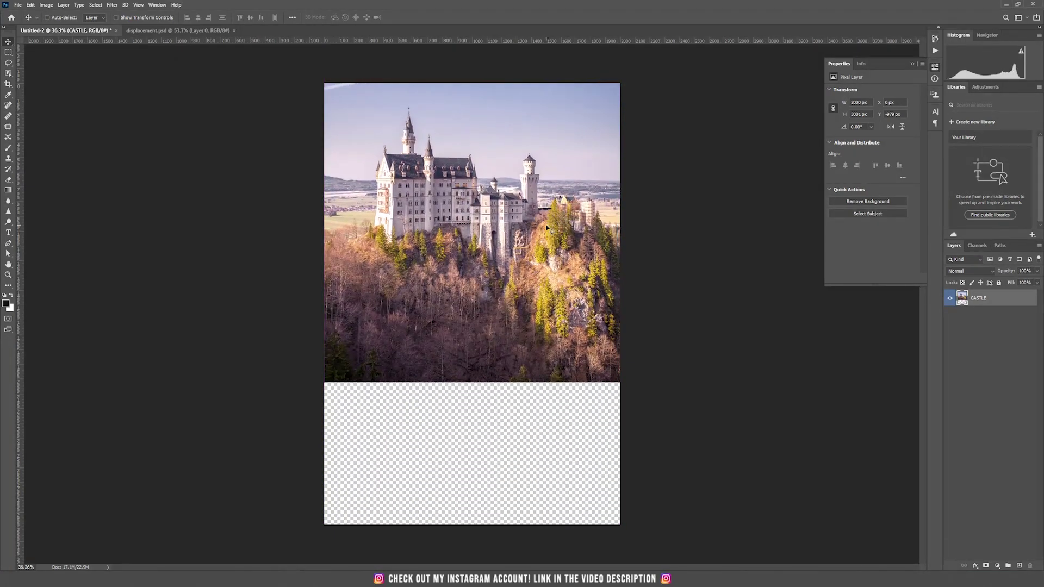
- Duplicate the CASTLE layer into a CASTLE copy layer
drag(1017, 308, 1020, 566)
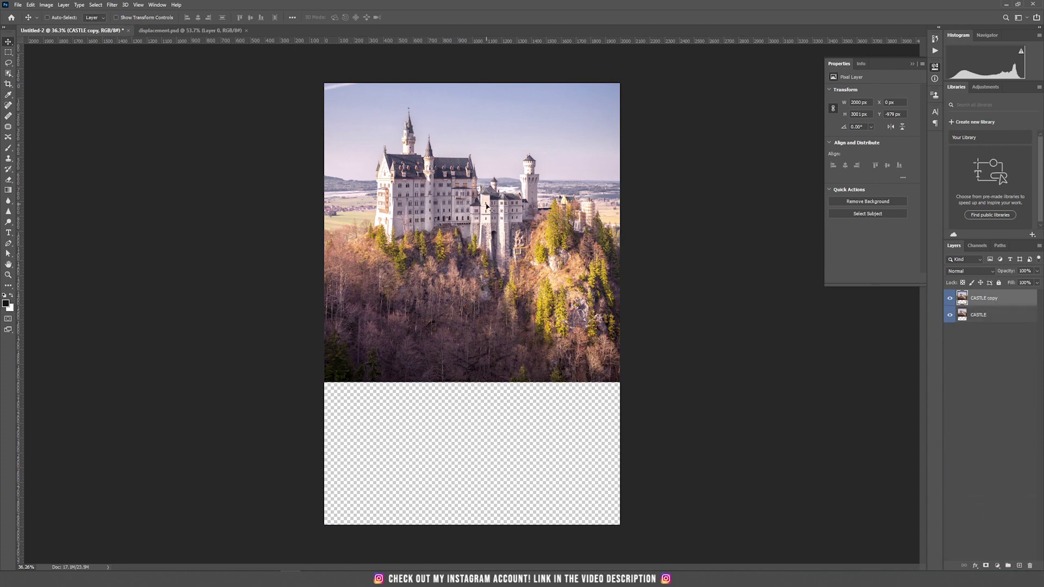
- Flip the CASTLE copy vertically and move it down beneath the original castle
key(ctrl+t)
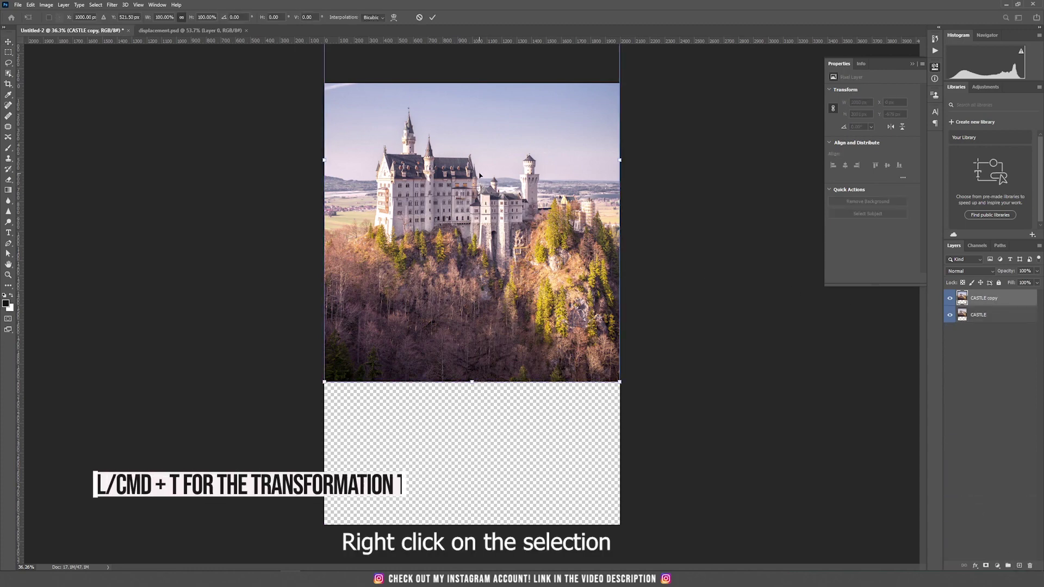
right_click(480, 175)
click(514, 318)
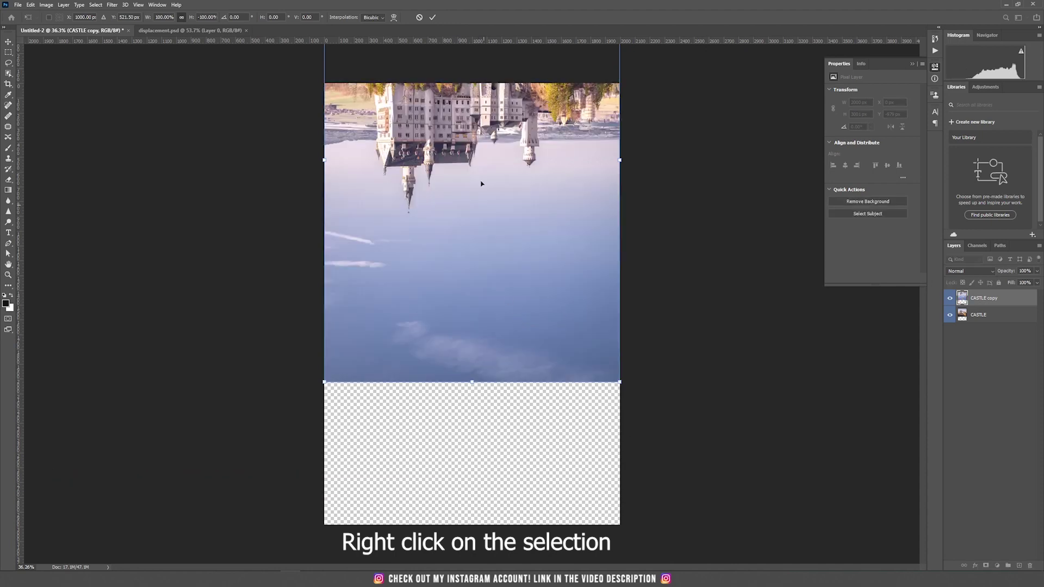
drag(495, 140, 497, 373)
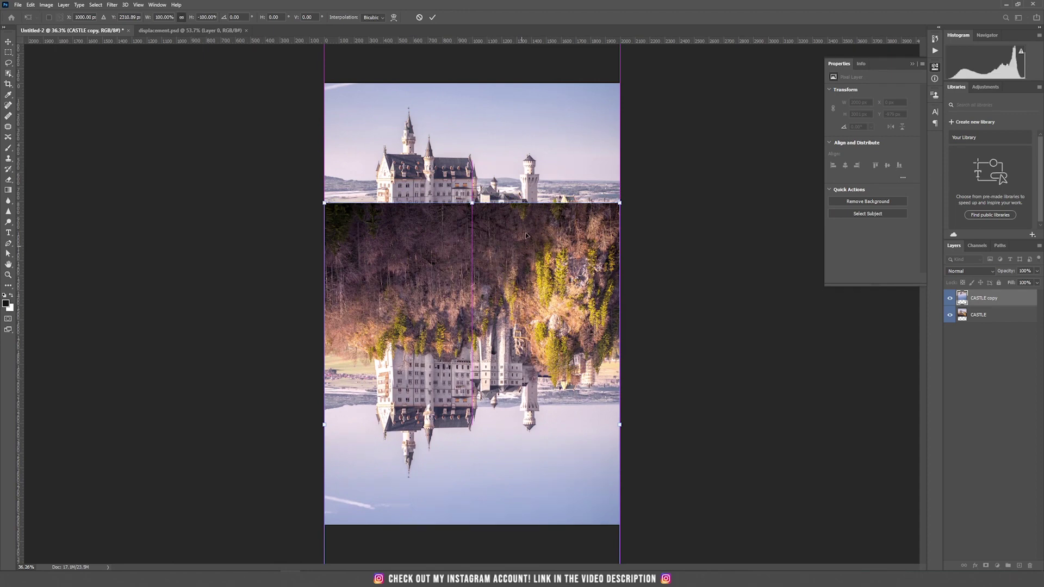
drag(533, 221, 542, 264)
key(Return)
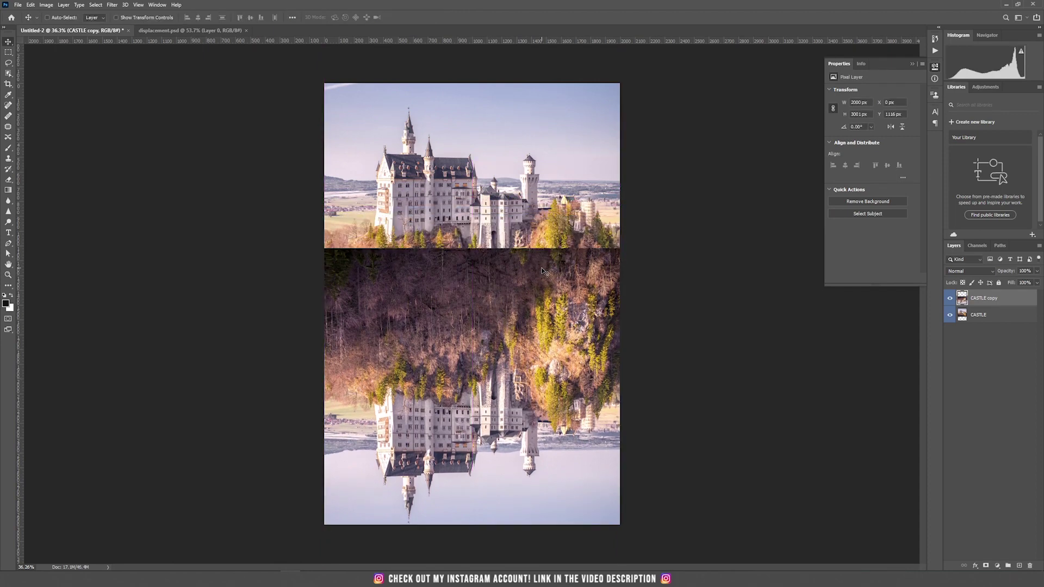
- Temporarily drop the copy to 54% opacity to align the reflection, then restore full opacity
click(1038, 274)
drag(1036, 281, 1020, 281)
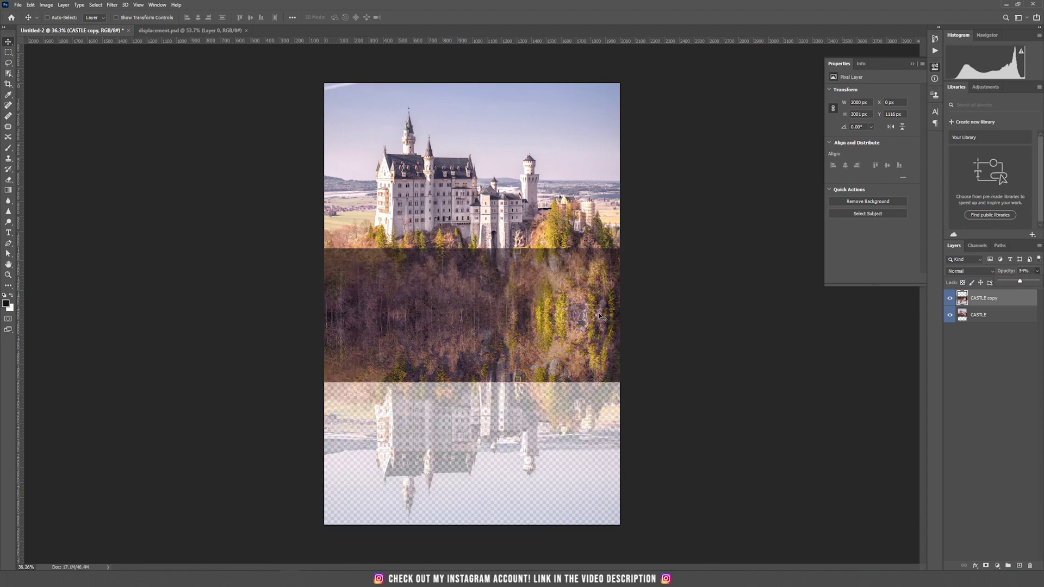
mouse_move(599, 312)
mouse_down()
mouse_move(600, 339)
mouse_move(598, 327)
mouse_up()
click(1037, 271)
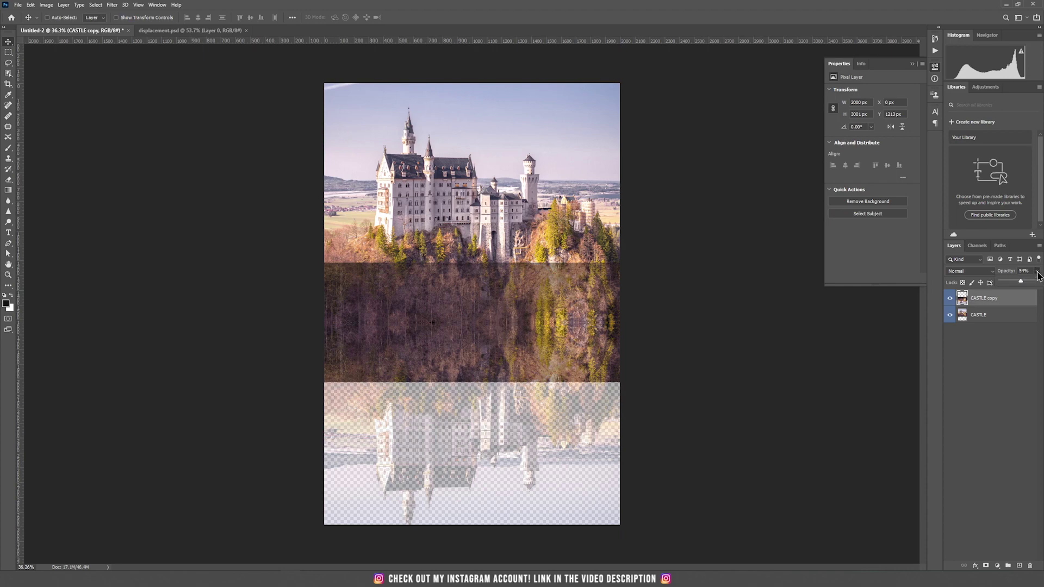
drag(1030, 281, 1040, 280)
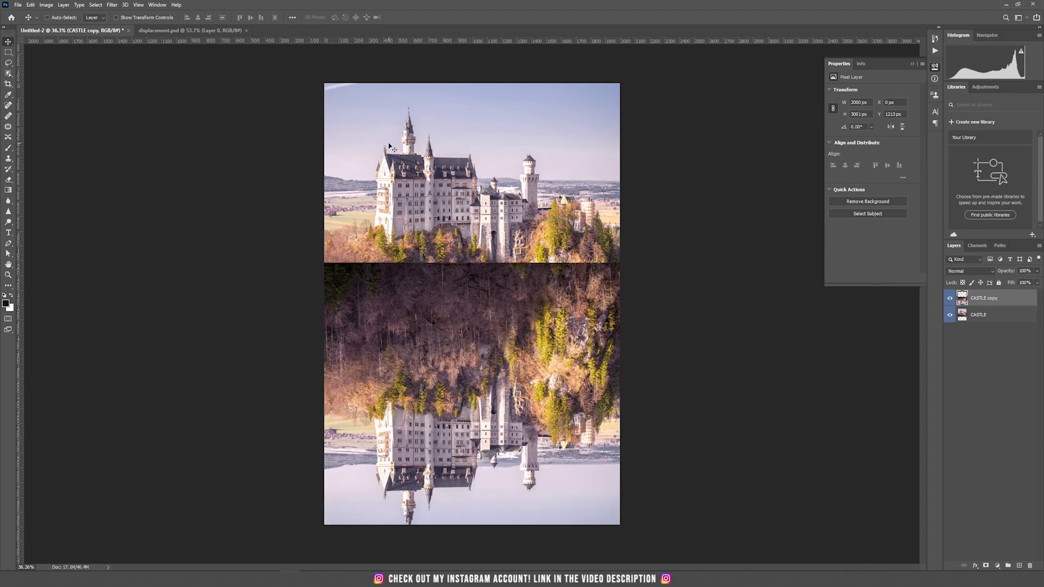
- Convert CASTLE copy to a smart object and apply Displace with horizontal 10, vertical 50
right_click(1012, 304)
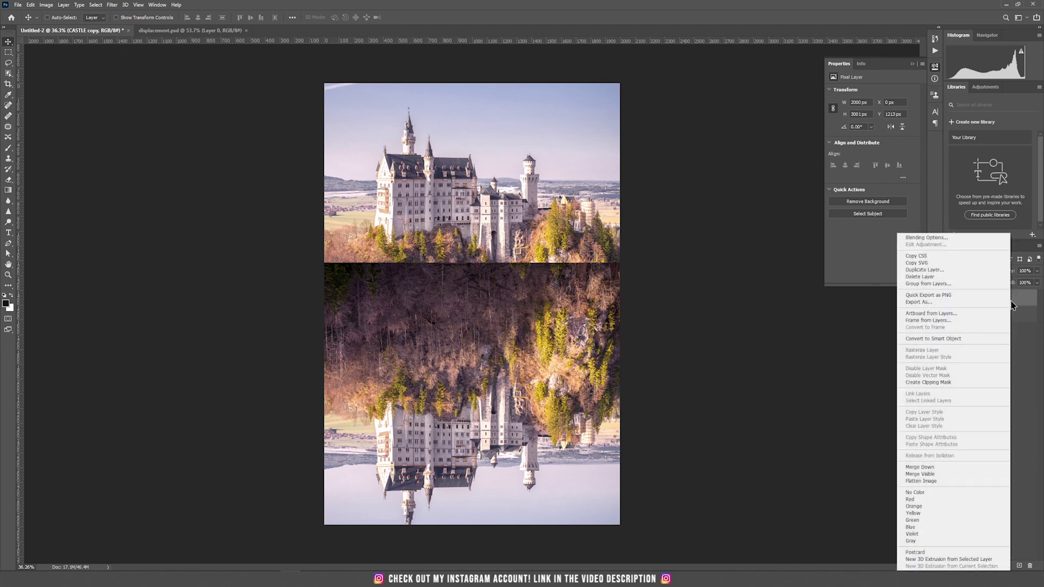
click(933, 338)
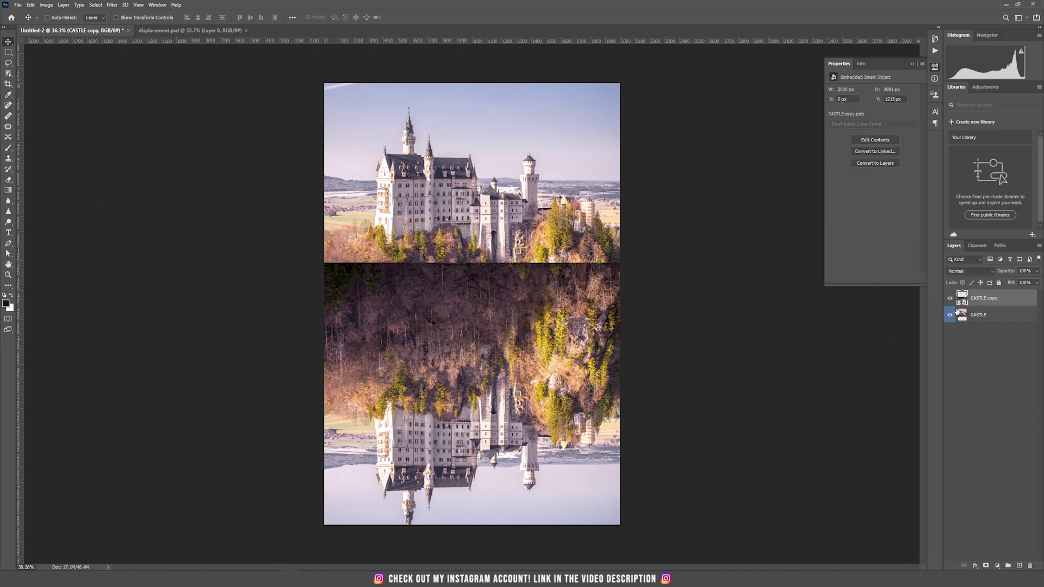
click(112, 5)
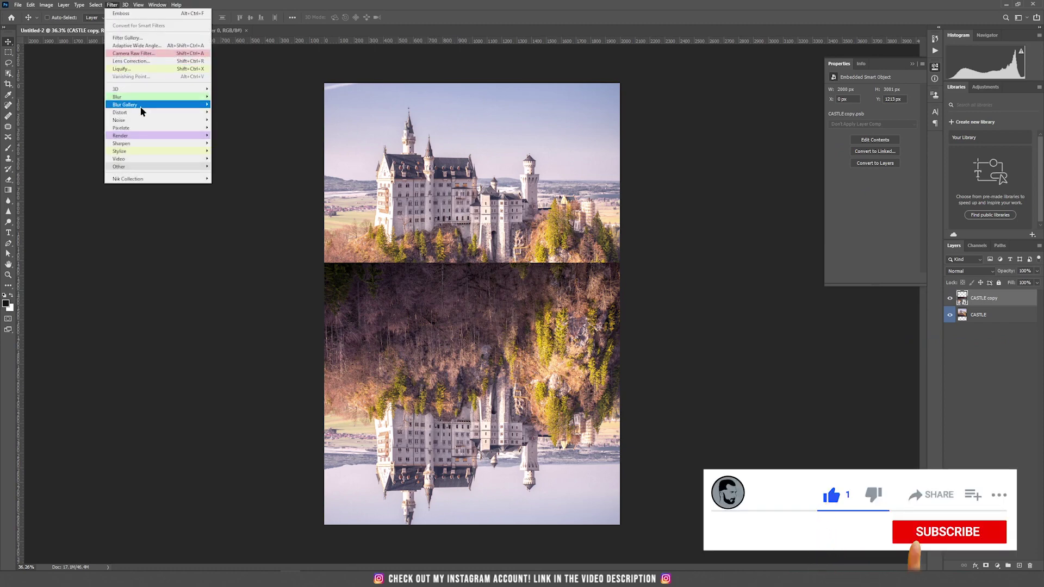
mouse_move(145, 113)
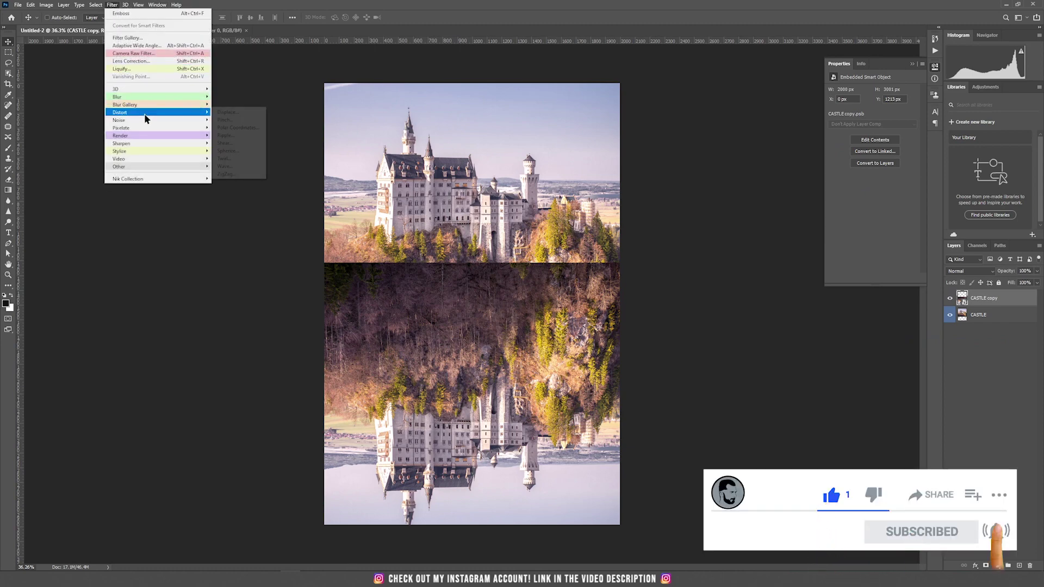
click(242, 116)
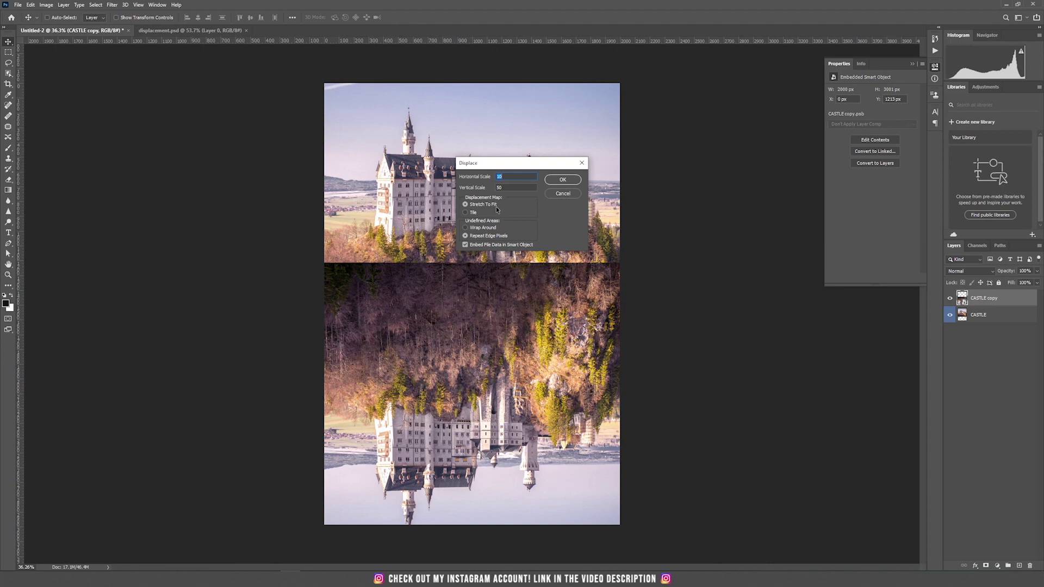
click(563, 180)
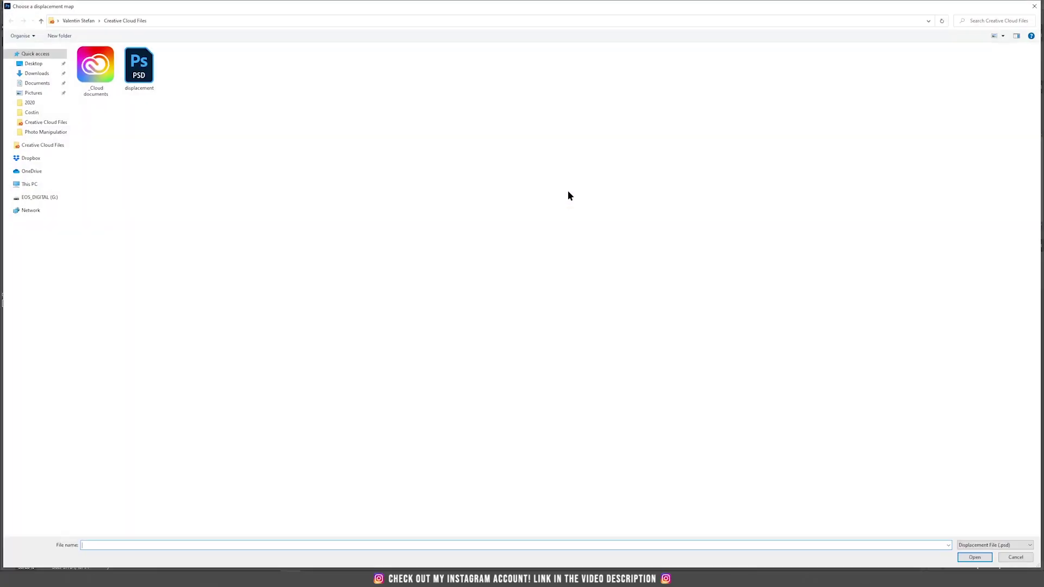
- Load displacement.psd as the displacement map so the CASTLE copy reflection ripples like water
click(142, 68)
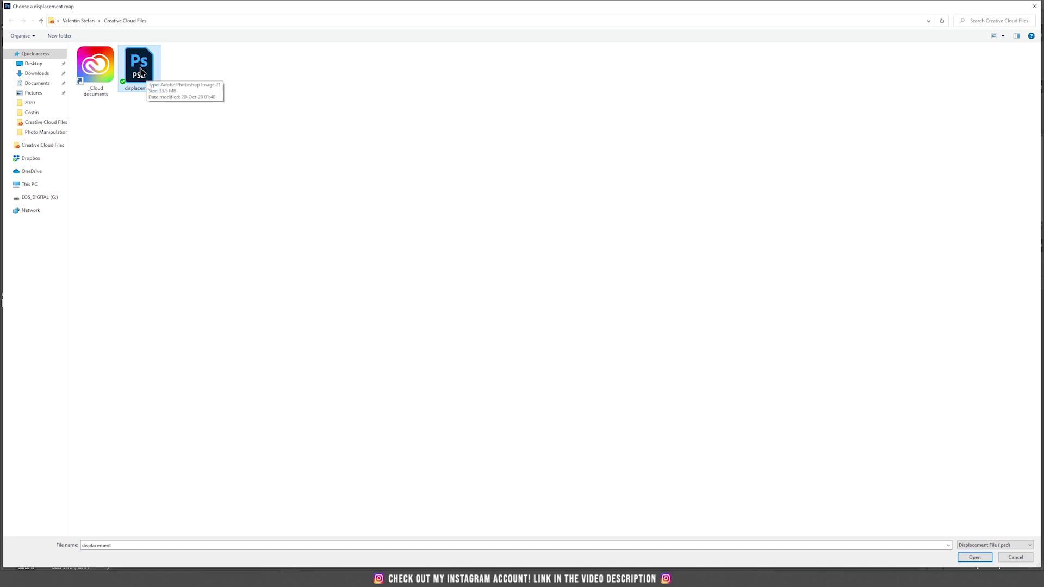
click(975, 558)
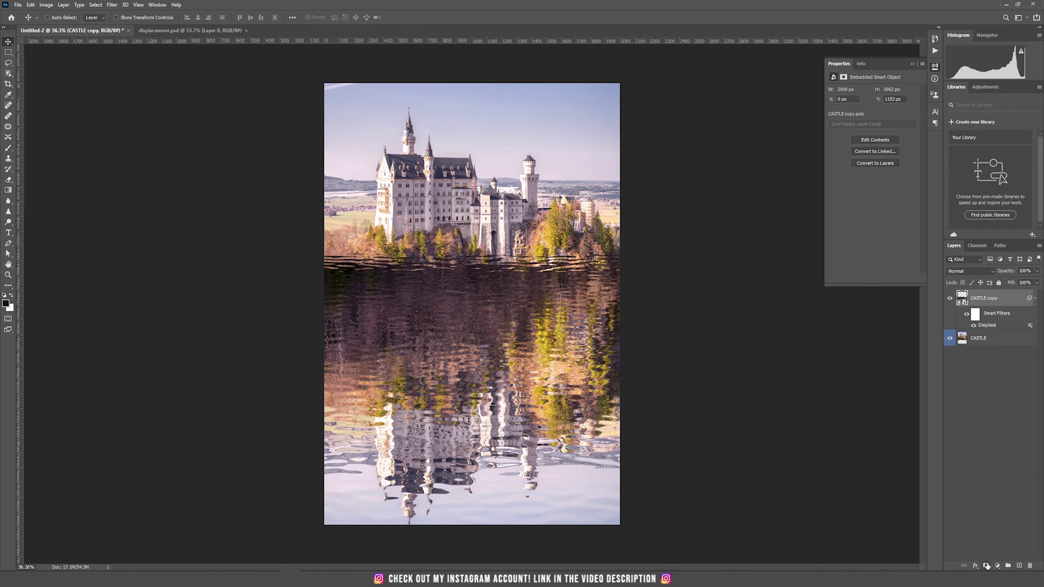
- Add a mask to CASTLE copy and paint black with a 400 px brush over the shoreline seam
click(987, 566)
key(b)
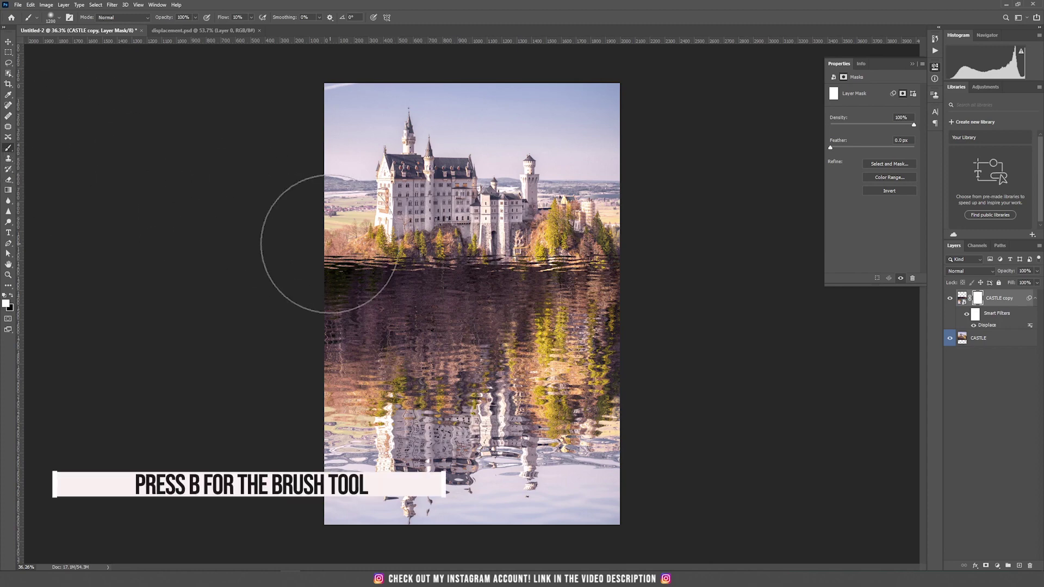
click(11, 295)
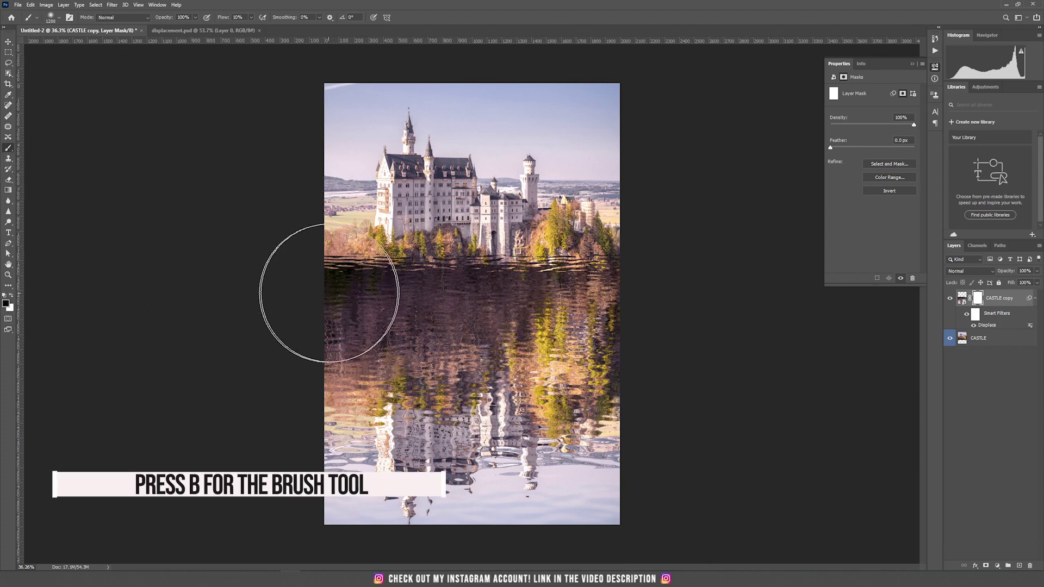
key(bracketleft)
key(bracketleft)
key(bracketleft)
key(bracketleft)
key(bracketleft)
key(bracketleft)
key(bracketleft)
key(bracketleft)
key(bracketleft)
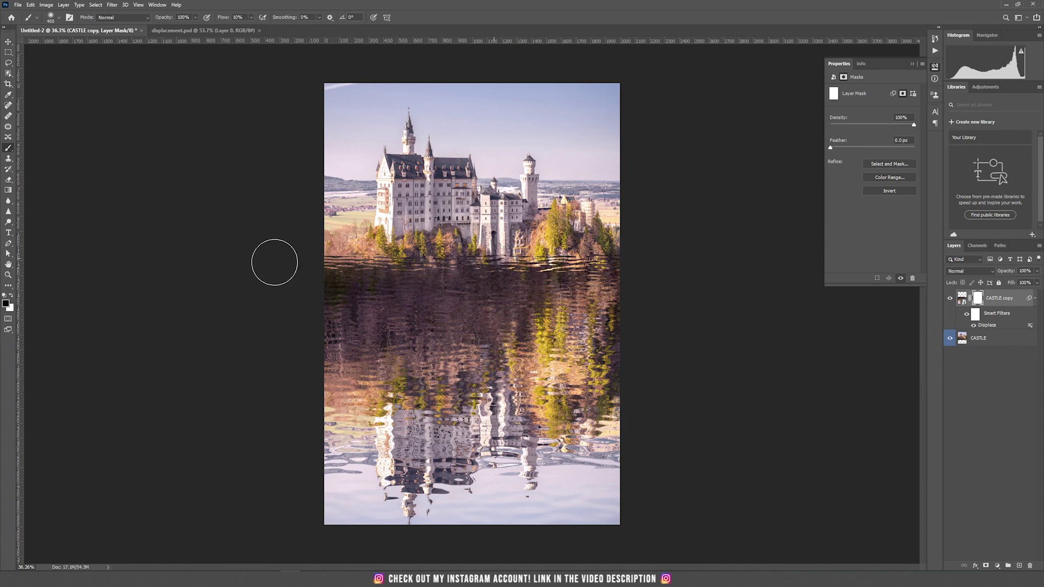
mouse_move(272, 259)
mouse_down()
mouse_move(544, 258)
mouse_move(643, 243)
mouse_move(687, 252)
mouse_move(495, 259)
mouse_move(462, 277)
mouse_move(697, 282)
mouse_move(600, 277)
mouse_move(574, 284)
mouse_move(620, 283)
mouse_move(544, 297)
mouse_move(370, 286)
mouse_move(518, 293)
mouse_move(437, 301)
mouse_move(498, 301)
mouse_up()
key(v)
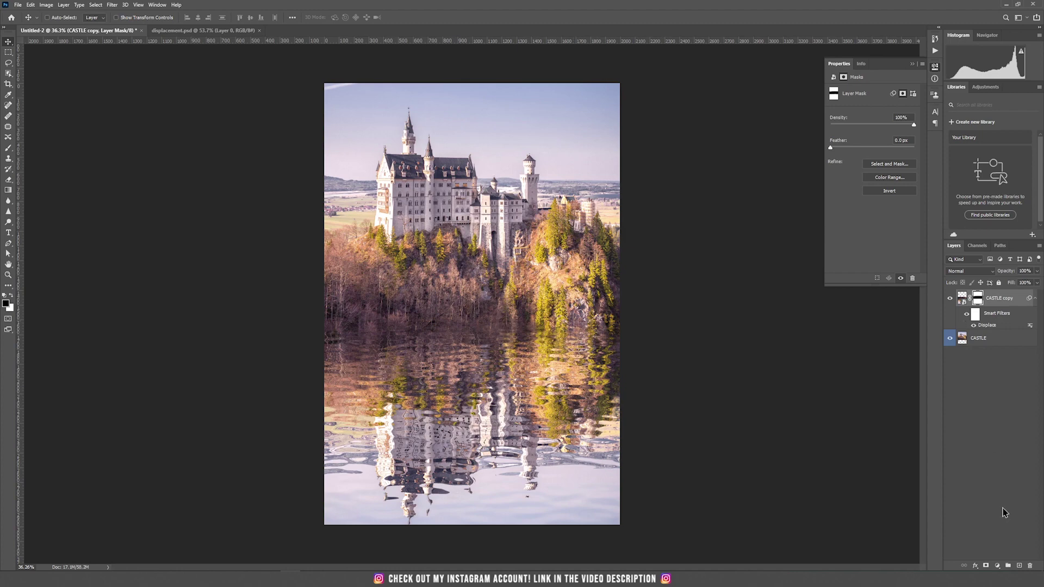
- Add a darkening Curves 1 layer clipped to CASTLE copy, with its mask inverted to black
click(998, 568)
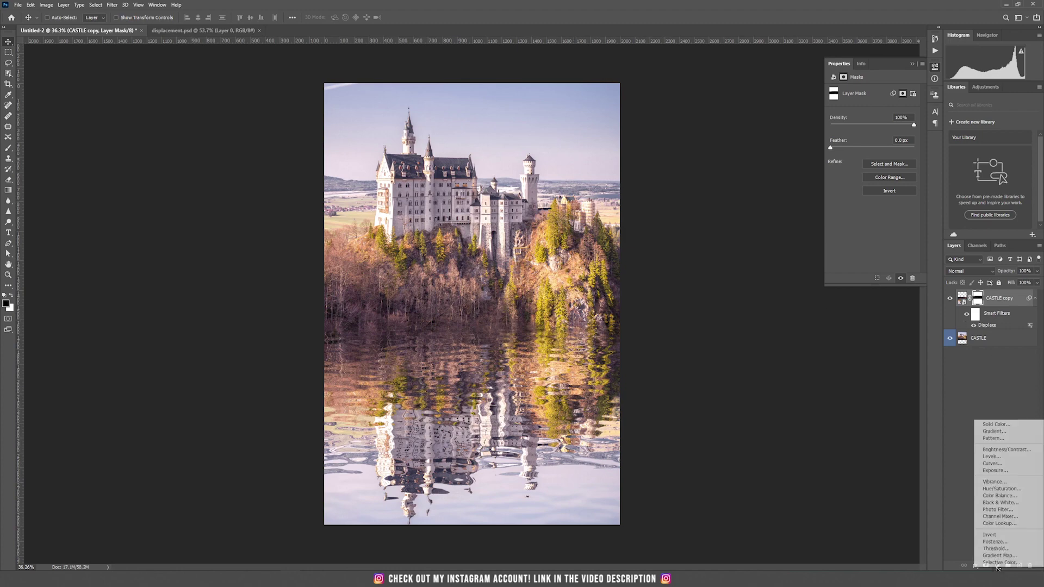
click(991, 463)
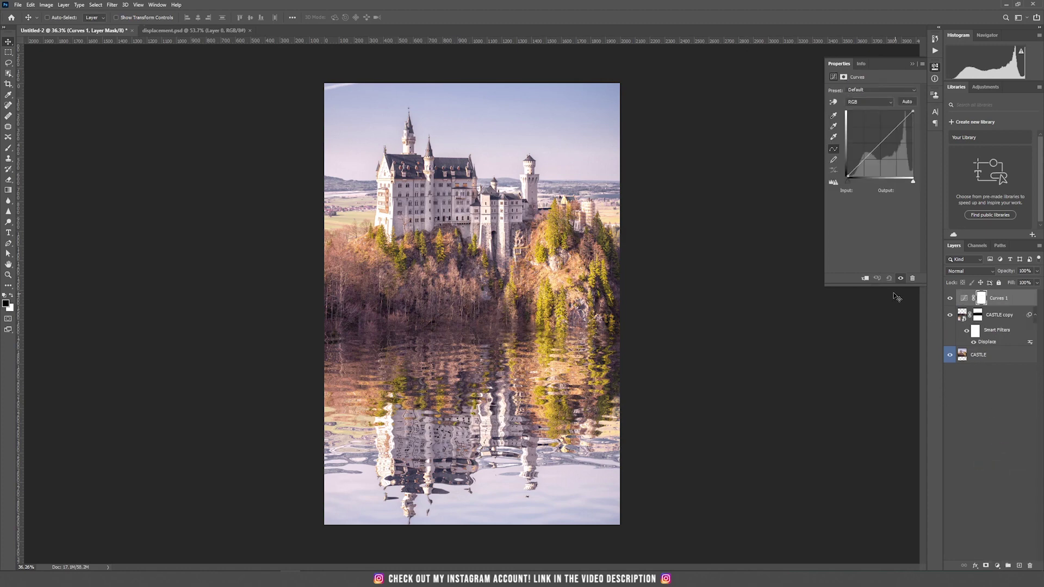
click(866, 281)
click(883, 142)
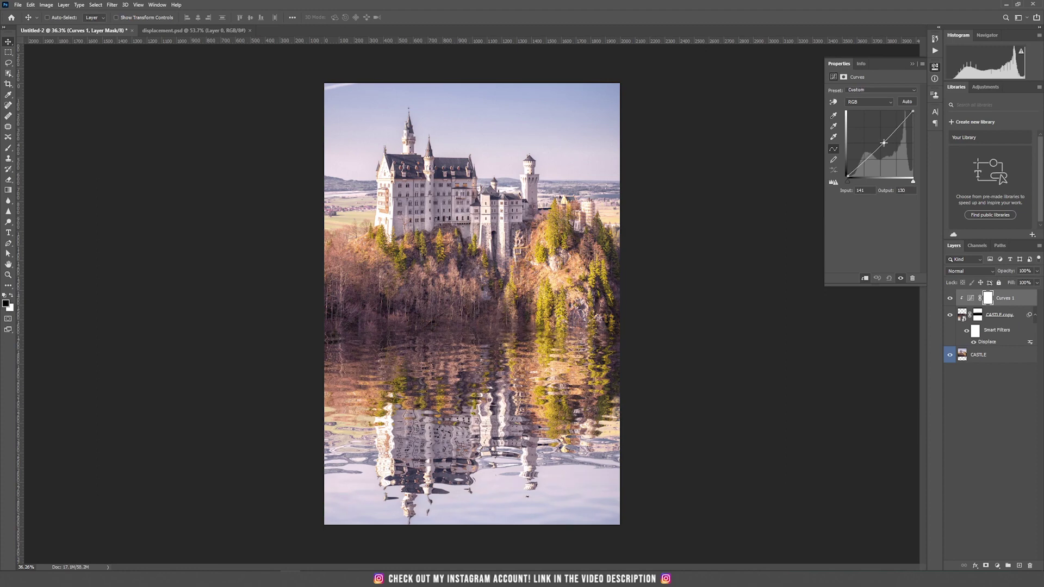
drag(883, 143, 887, 147)
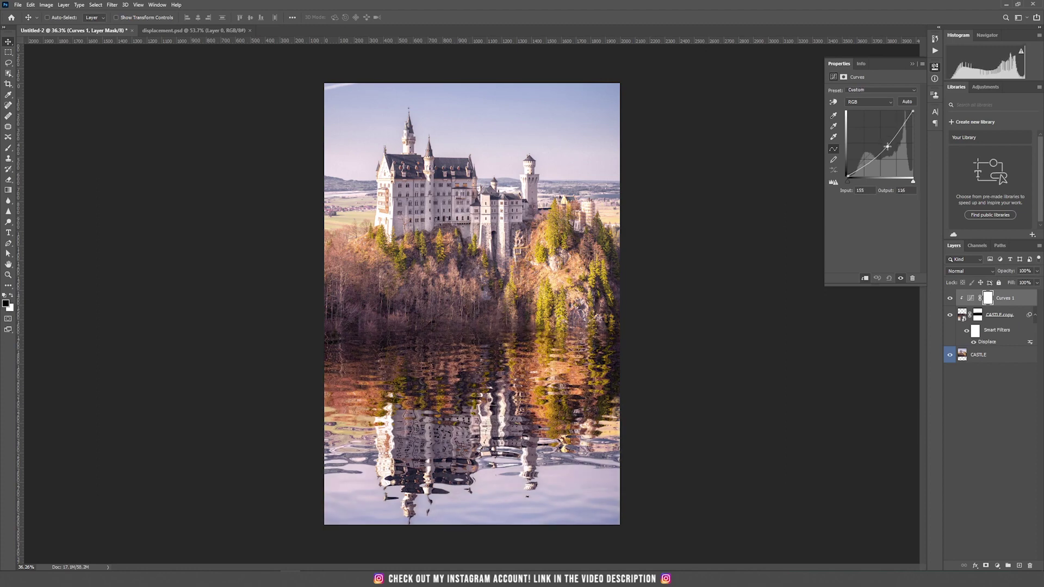
click(990, 302)
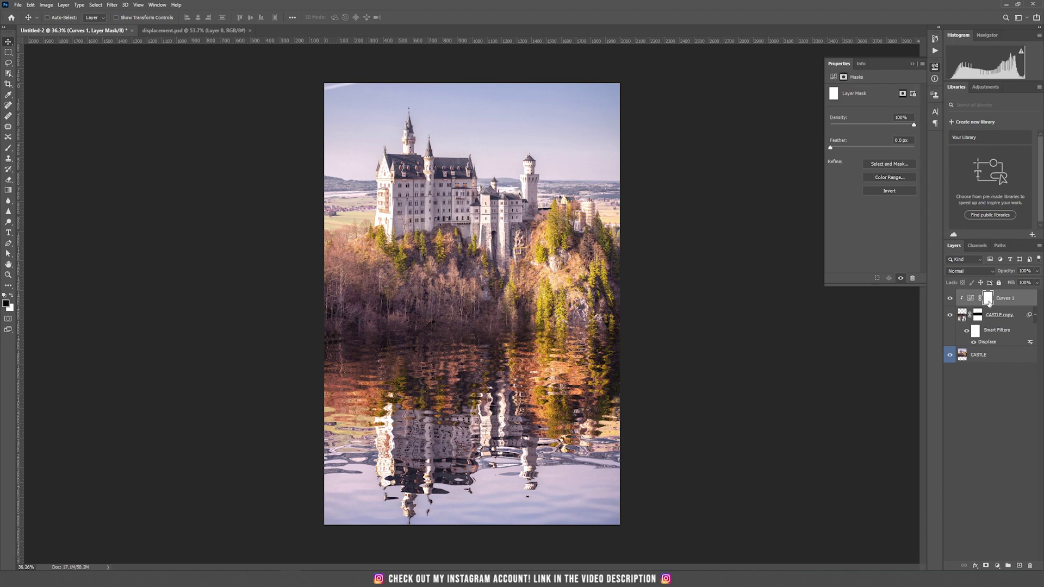
key(ctrl+i)
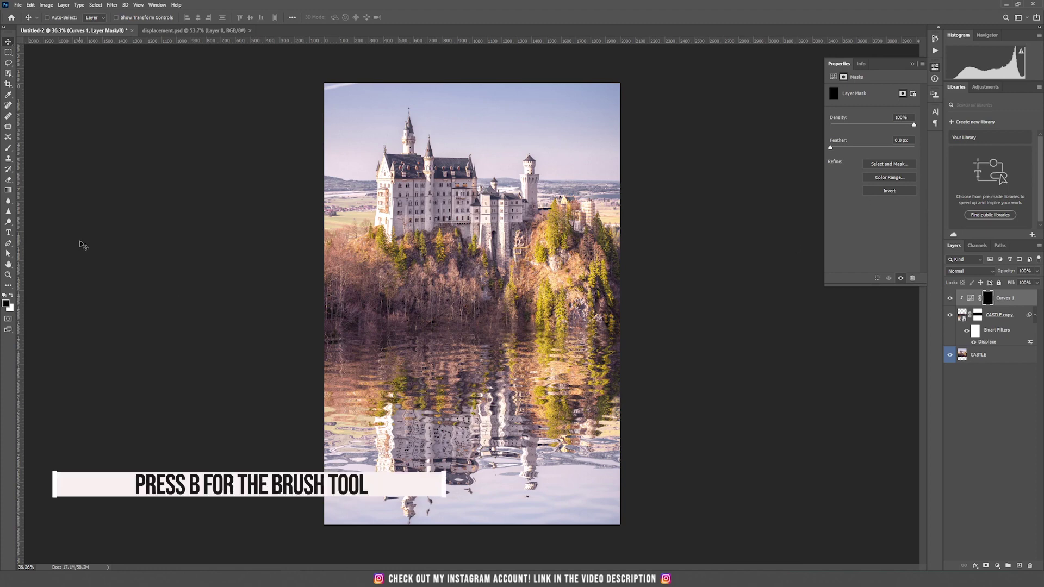
- Paint white across the top of the reflection on the Curves 1 mask to darken it
key(b)
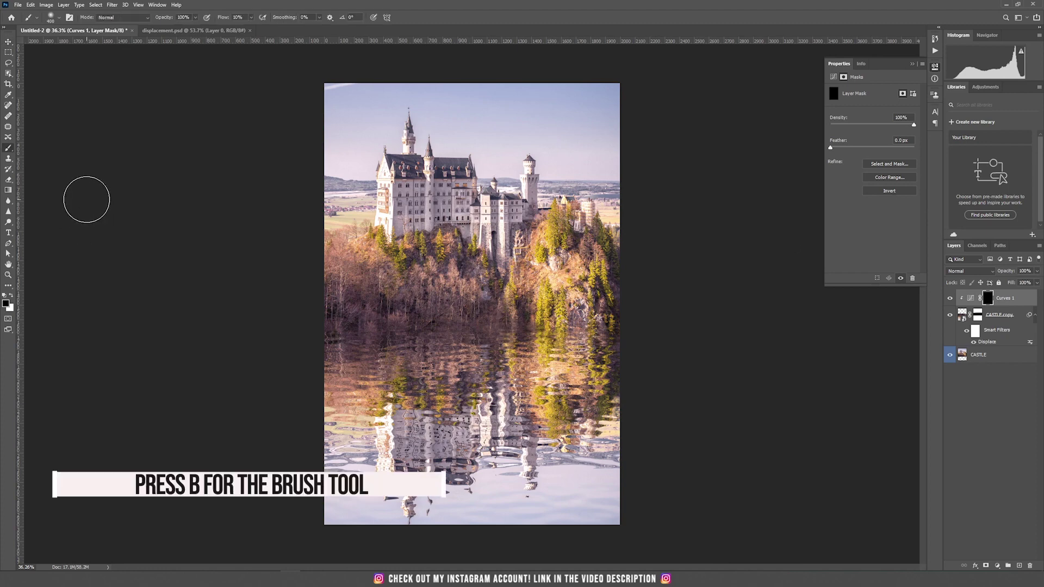
click(12, 295)
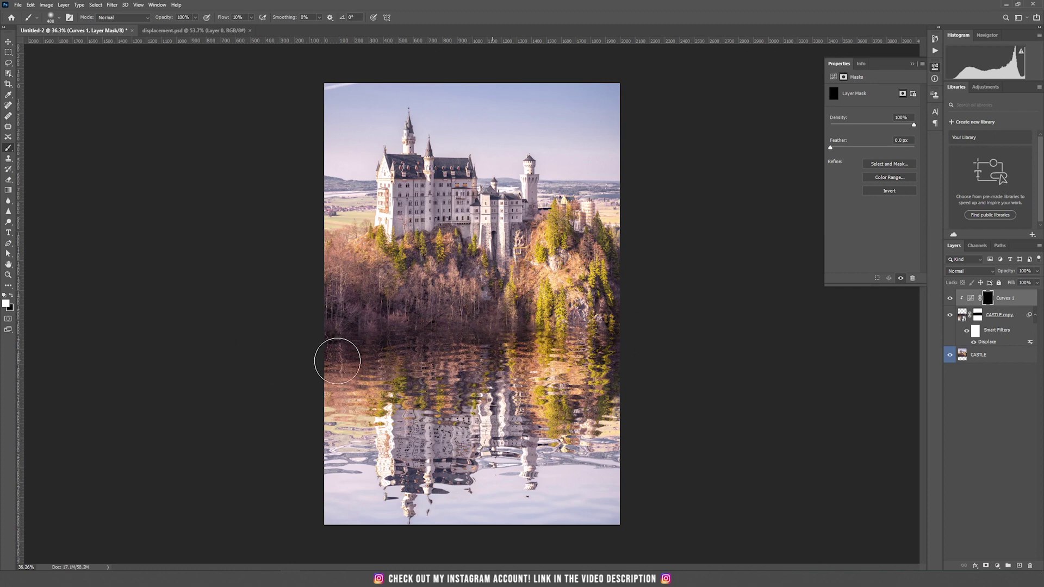
drag(595, 377, 299, 390)
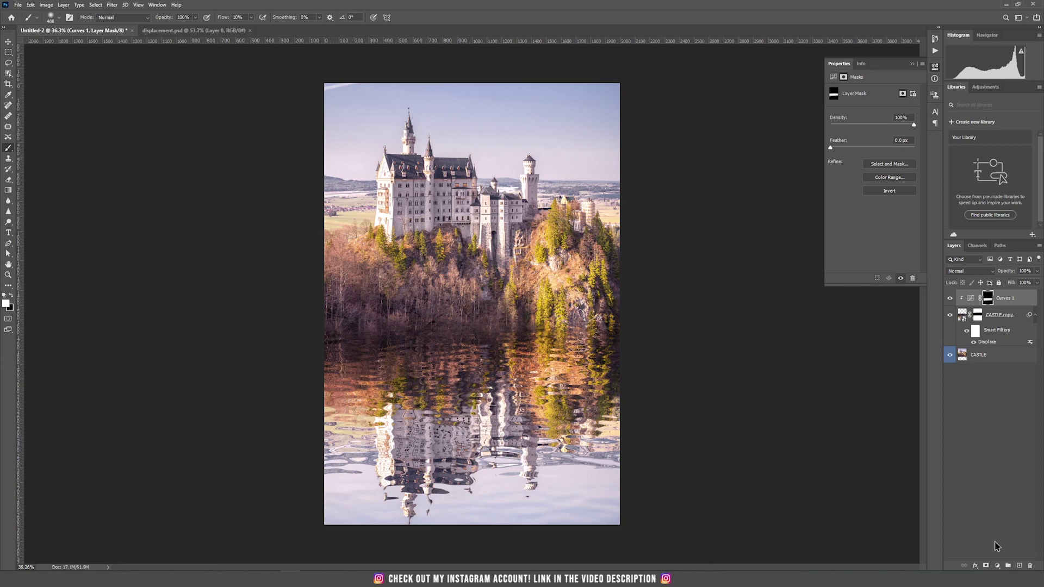
click(998, 566)
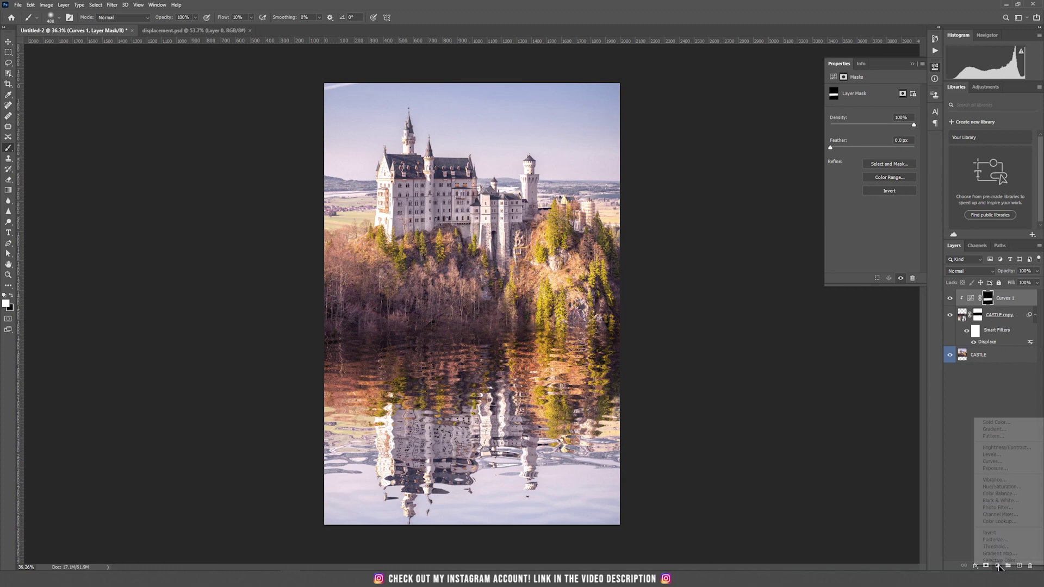
- Add a clipped Solid Color fill sampled light blue from the sky, hidden by an inverted mask
click(1003, 422)
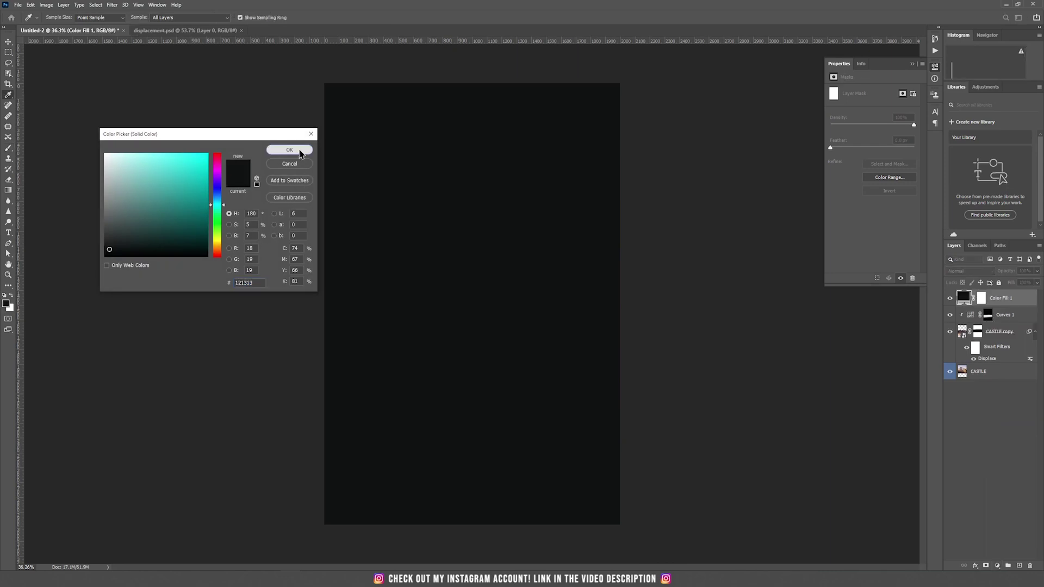
click(300, 151)
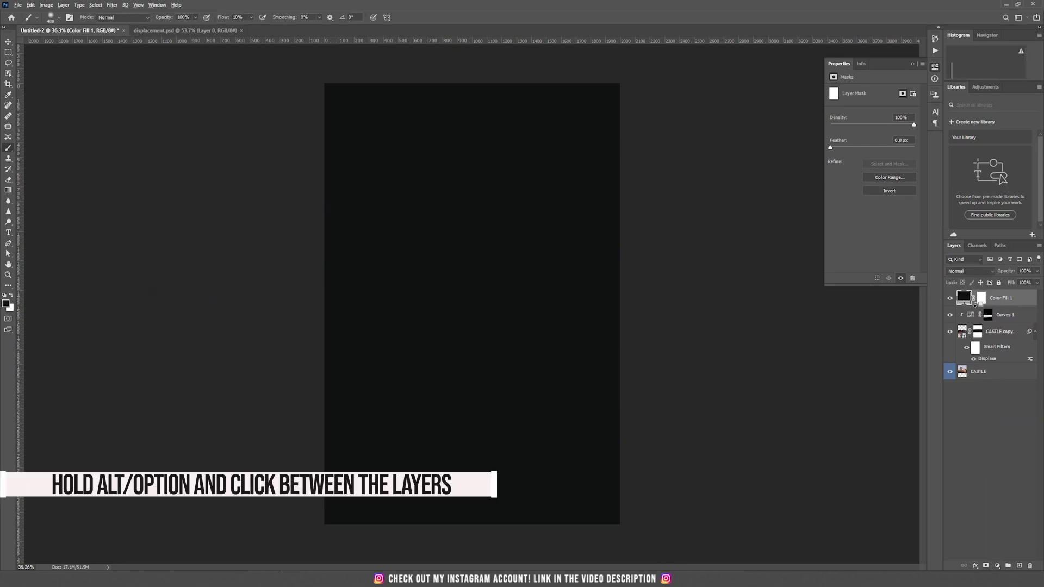
alt+click(977, 306)
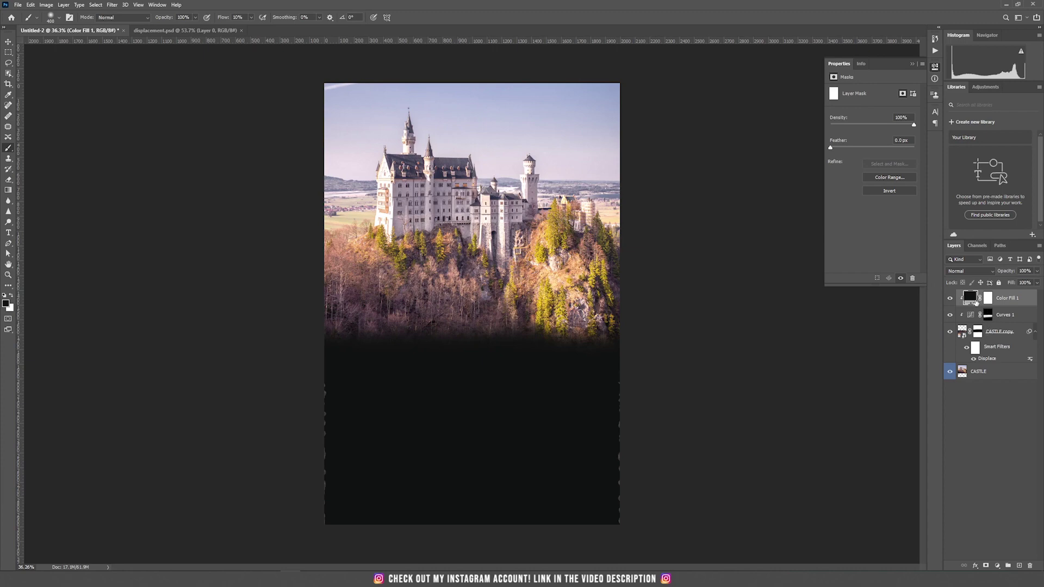
double_click(971, 298)
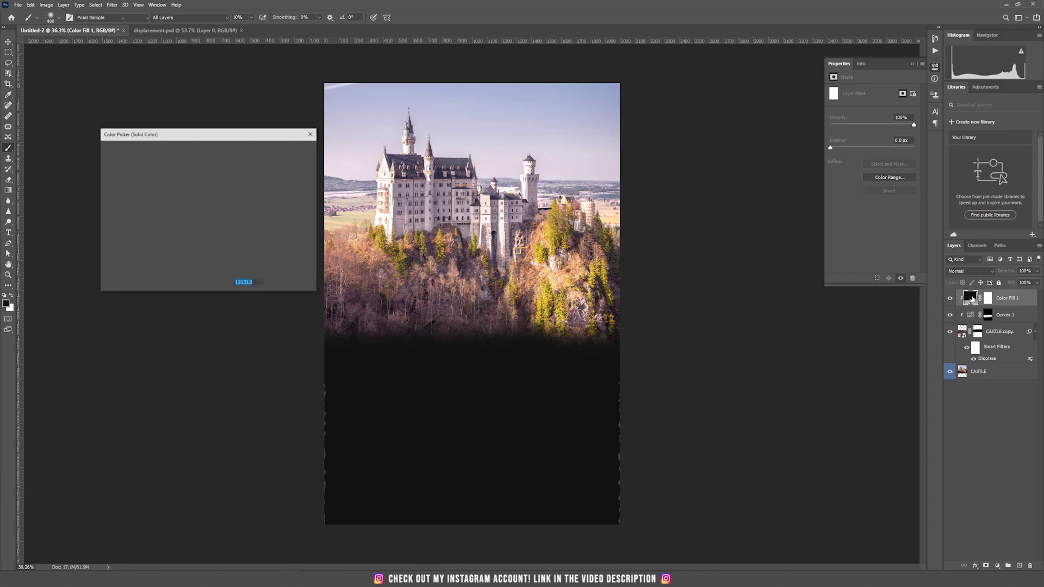
click(584, 91)
drag(604, 89, 584, 89)
click(478, 102)
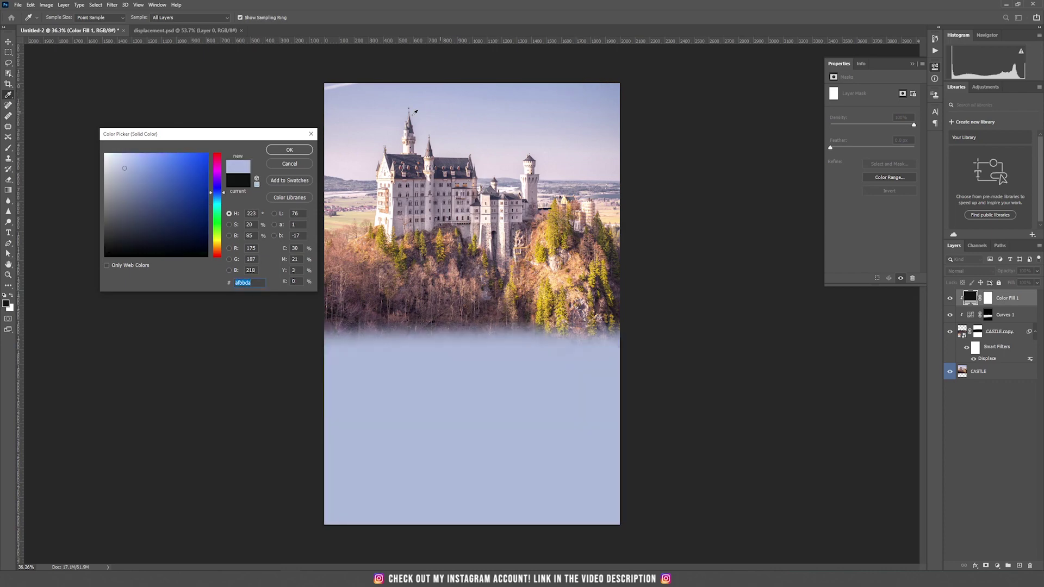
click(289, 149)
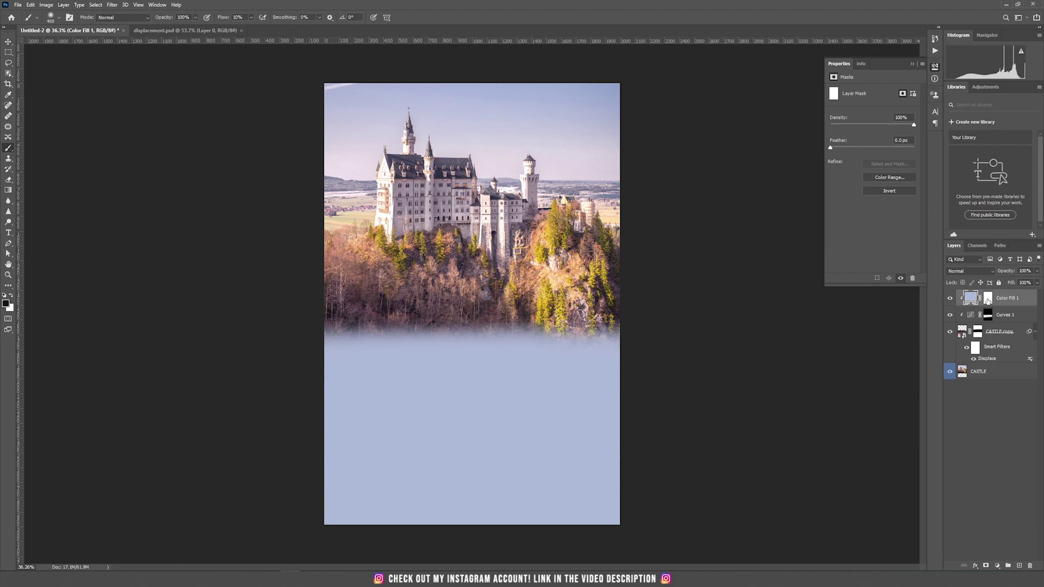
click(988, 299)
click(894, 192)
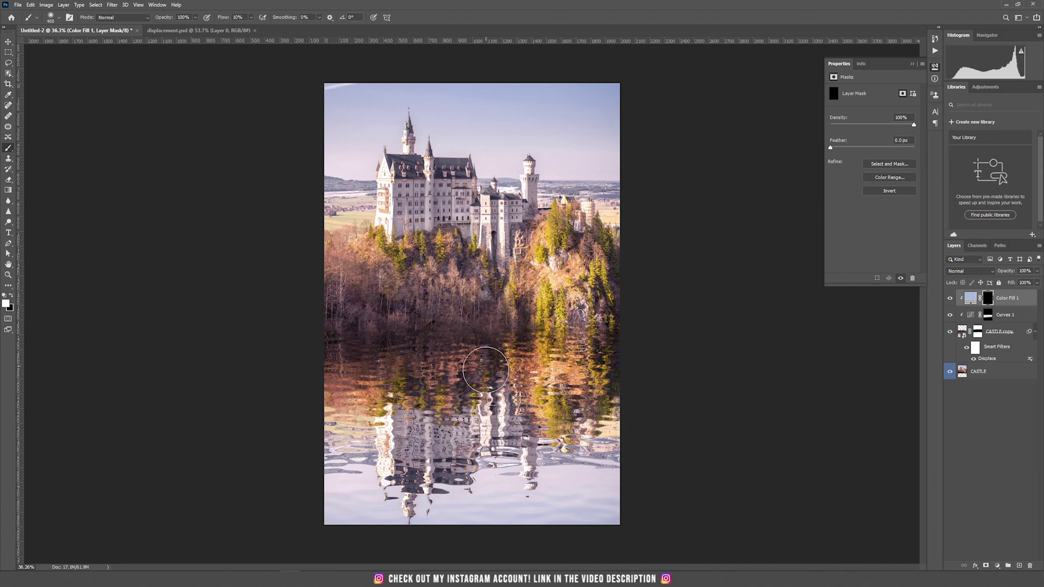
- Paint white over the lower reflection on the Color Fill 1 mask with a 600 px brush
key(bracketright)
key(bracketright)
key(bracketright)
key(bracketright)
key(bracketright)
key(bracketright)
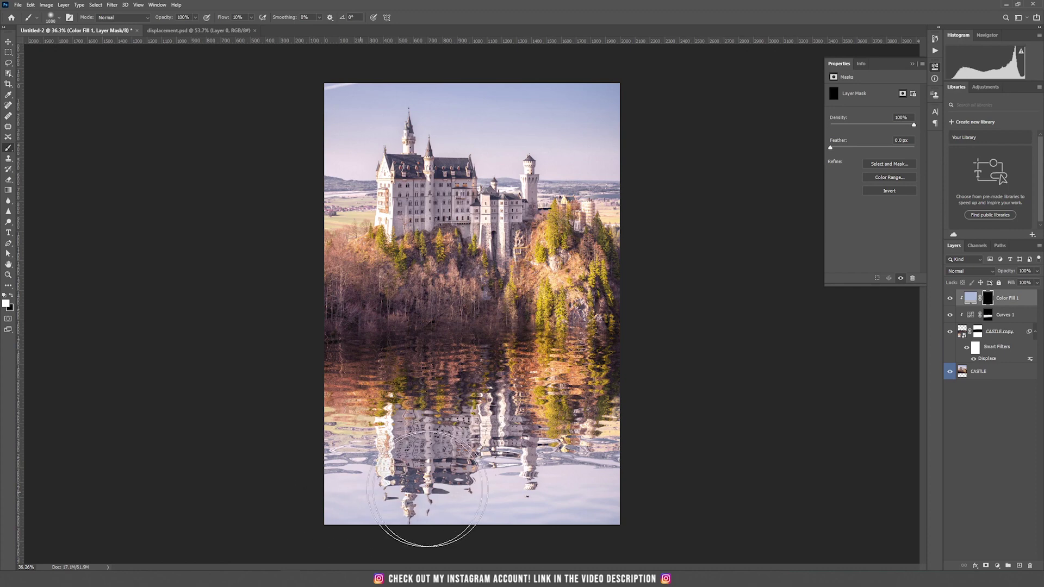
mouse_move(508, 435)
mouse_down()
mouse_move(560, 408)
mouse_move(516, 387)
mouse_move(361, 373)
mouse_move(281, 381)
mouse_move(641, 406)
mouse_up()
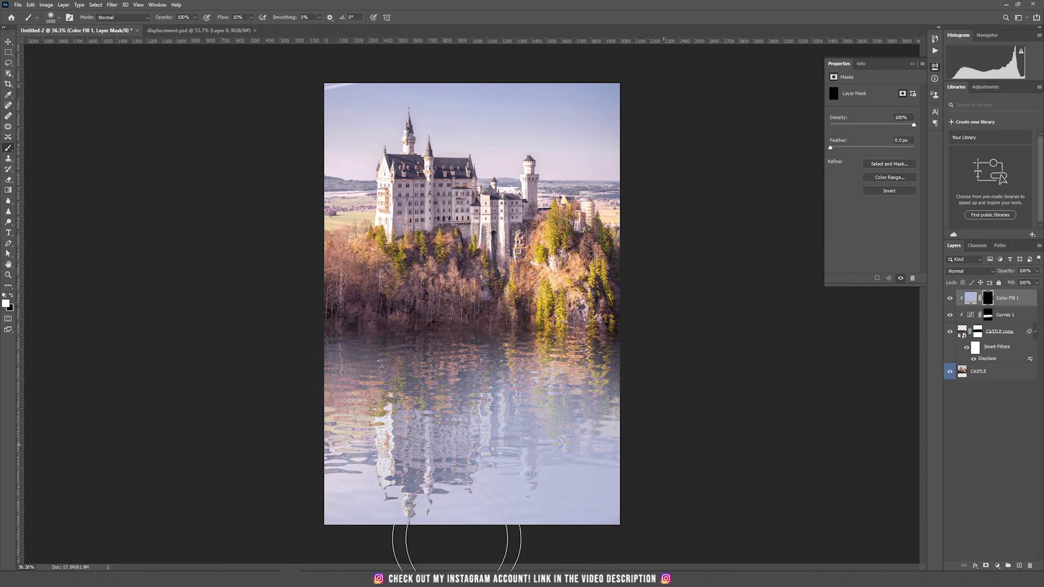
key(v)
key(ctrl+0)
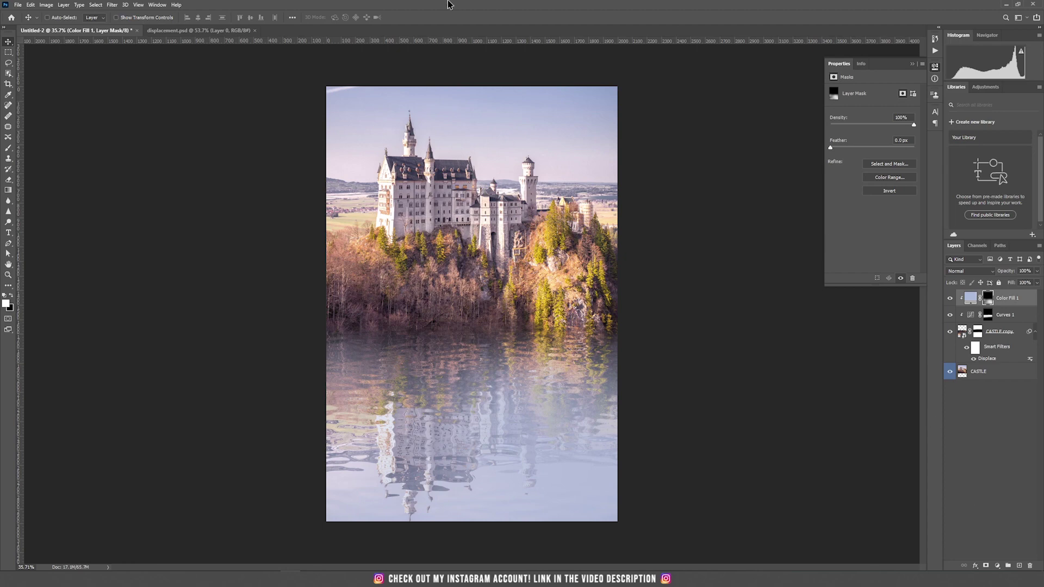
click(199, 31)
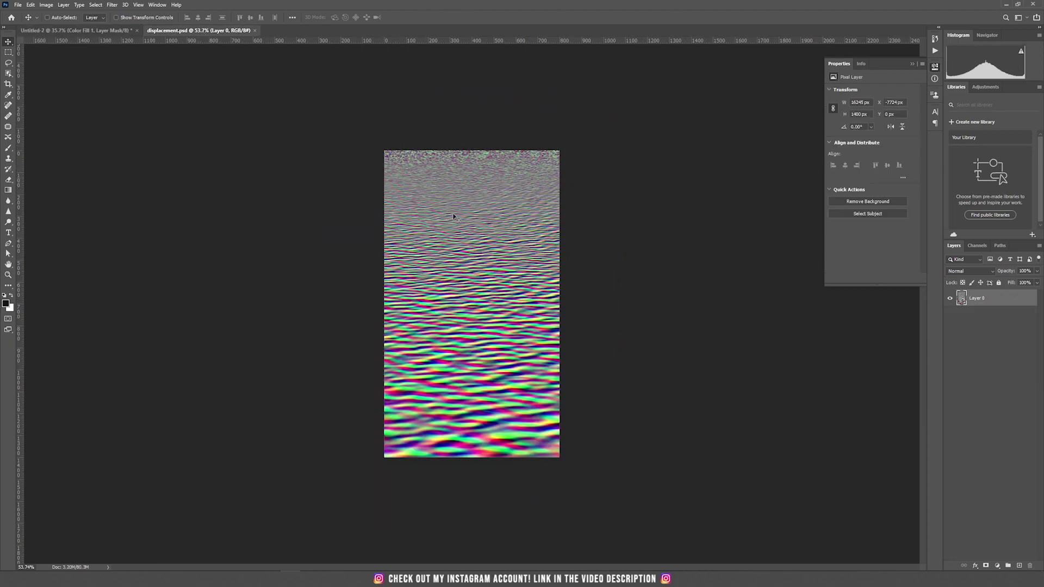
click(76, 30)
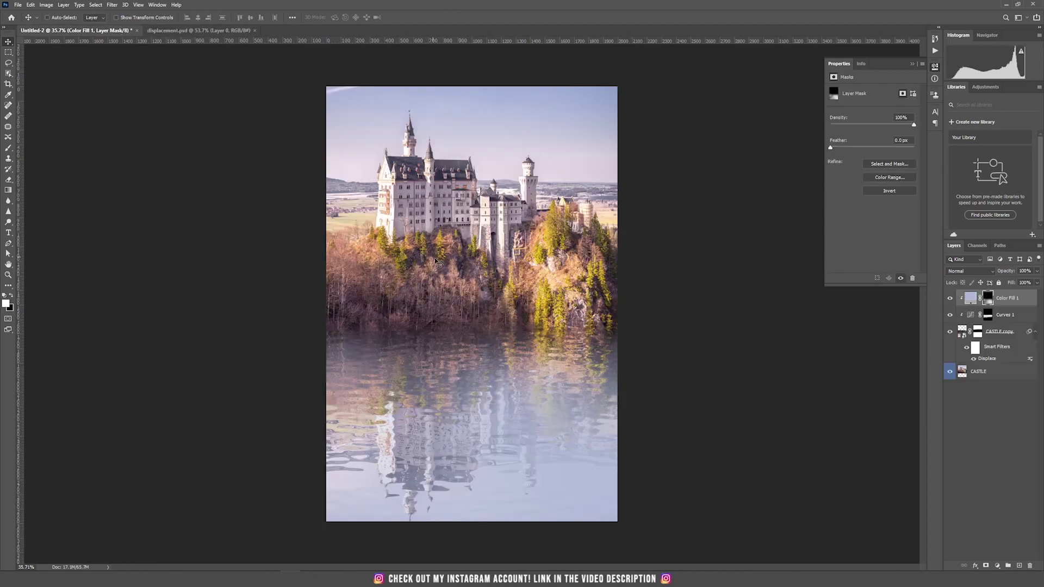